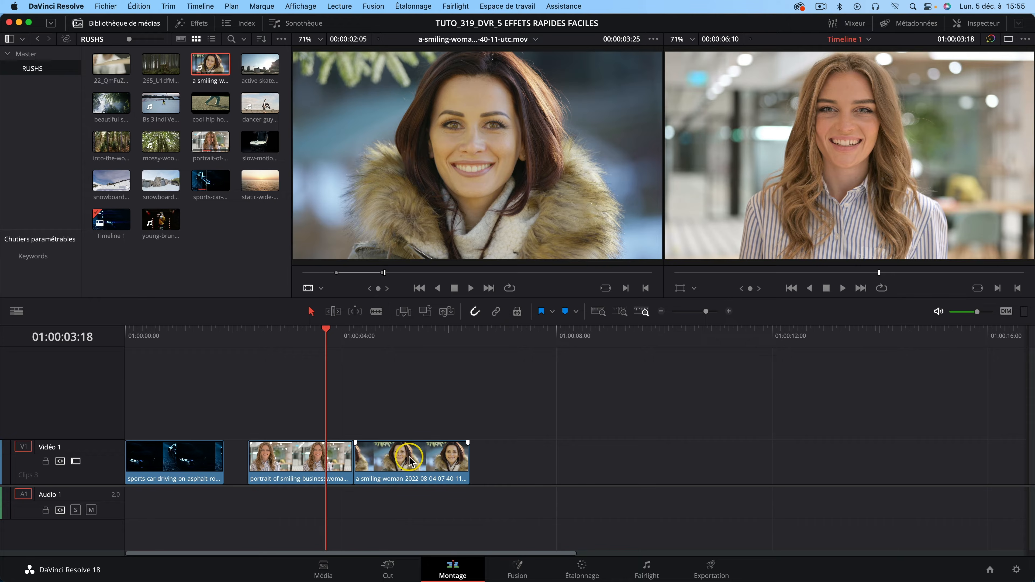
Place the smiling woman clip on Video 2 above the portrait clip and lower its opacity to about 49
{"action": "left_click_drag", "start_coordinate": [409, 453], "coordinate": [304, 407]}
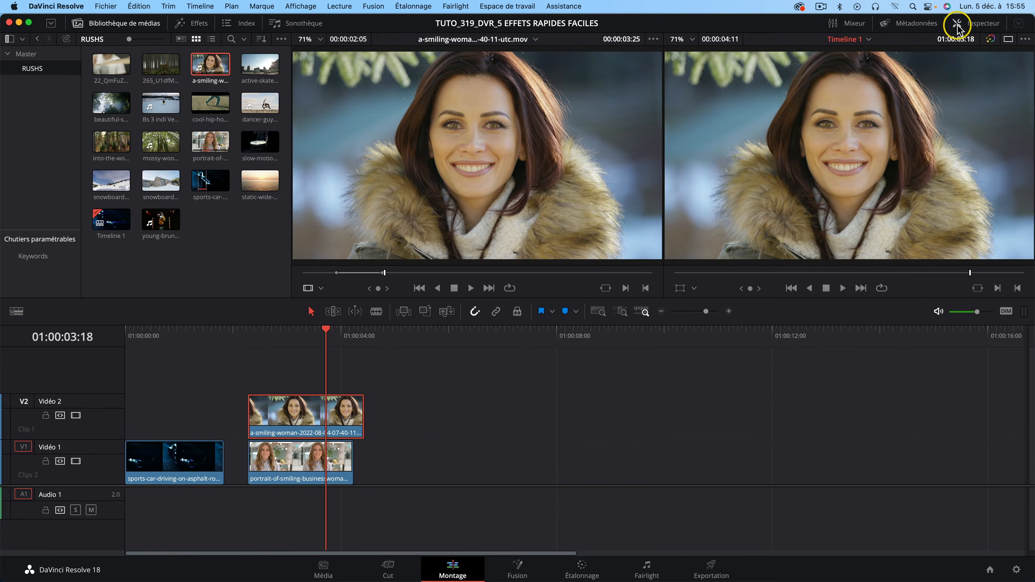
{"action": "left_click", "coordinate": [956, 24]}
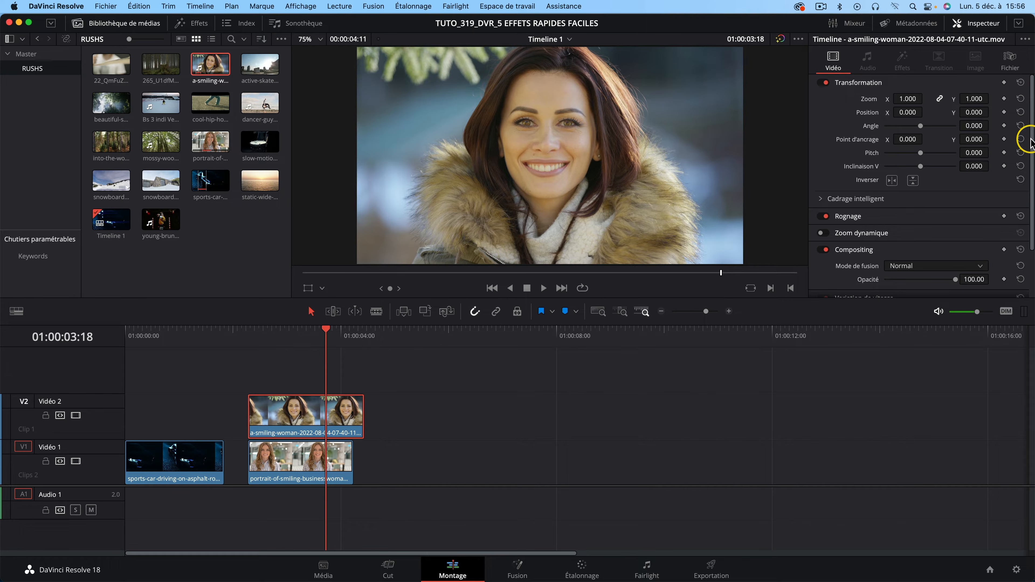
{"action": "left_click_drag", "start_coordinate": [1031, 143], "coordinate": [1031, 200]}
{"action": "left_click_drag", "start_coordinate": [954, 224], "coordinate": [919, 225]}
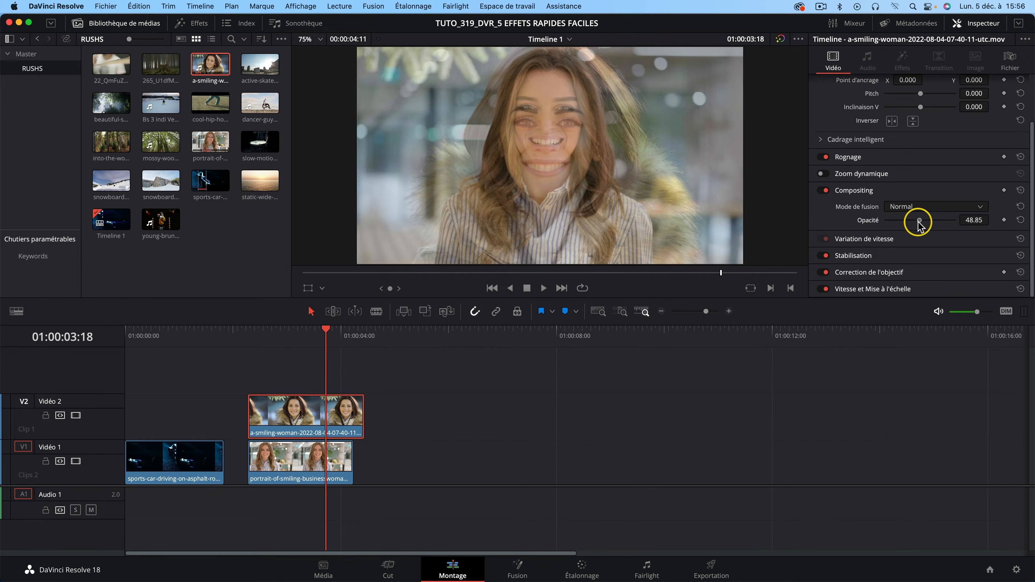
Align the portrait clip's face with the overlay by setting its zoom to 1.237 and its position to X 13, Y -125
{"action": "left_click", "coordinate": [308, 459]}
{"action": "left_click_drag", "start_coordinate": [1029, 167], "coordinate": [1025, 99]}
{"action": "mouse_move", "coordinate": [909, 100]}
{"action": "left_mouse_down"}
{"action": "mouse_move", "coordinate": [923, 98]}
{"action": "mouse_move", "coordinate": [908, 100]}
{"action": "left_mouse_up"}
{"action": "key", "text": "super+z"}
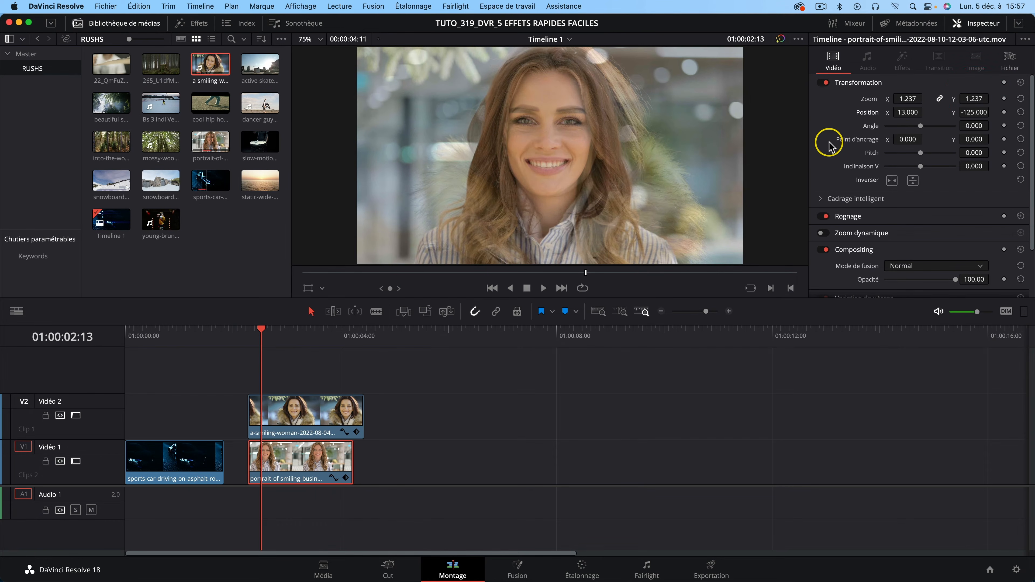
Restore the smiling woman clip's opacity to 100 and place the playhead at 01:00:03:01
{"action": "left_click", "coordinate": [334, 411]}
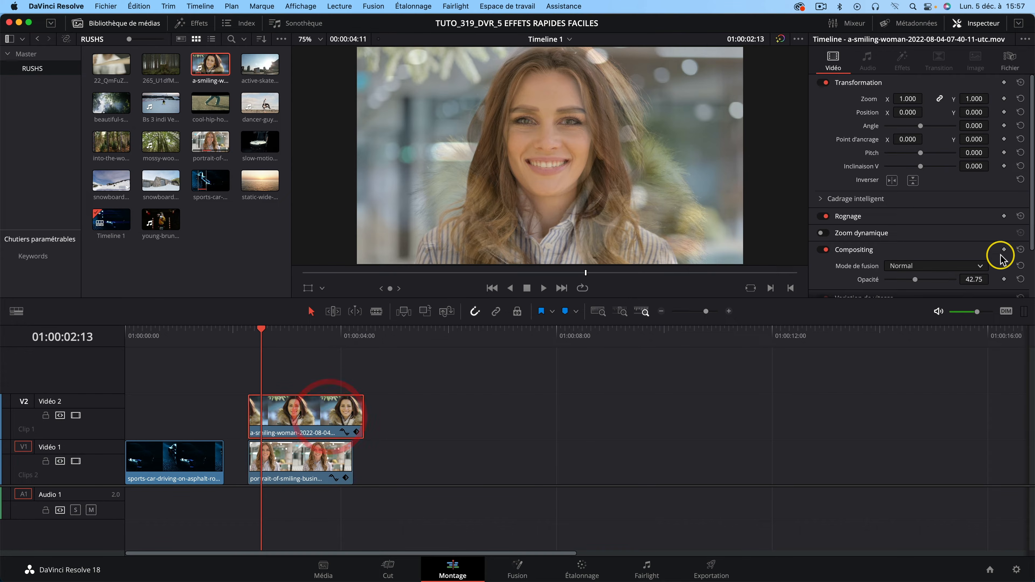
{"action": "left_click_drag", "start_coordinate": [918, 282], "coordinate": [969, 282]}
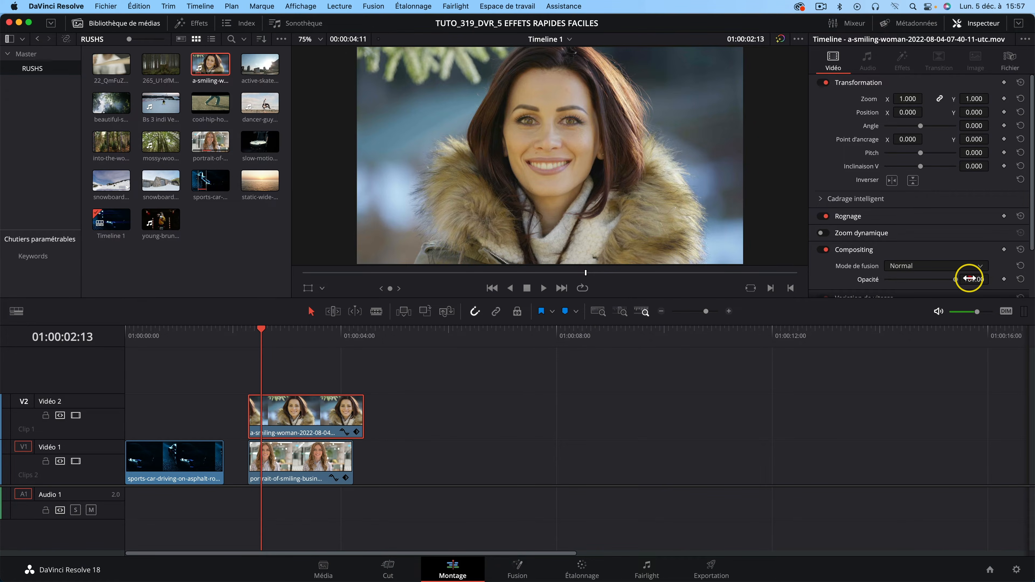
{"action": "left_click", "coordinate": [288, 333]}
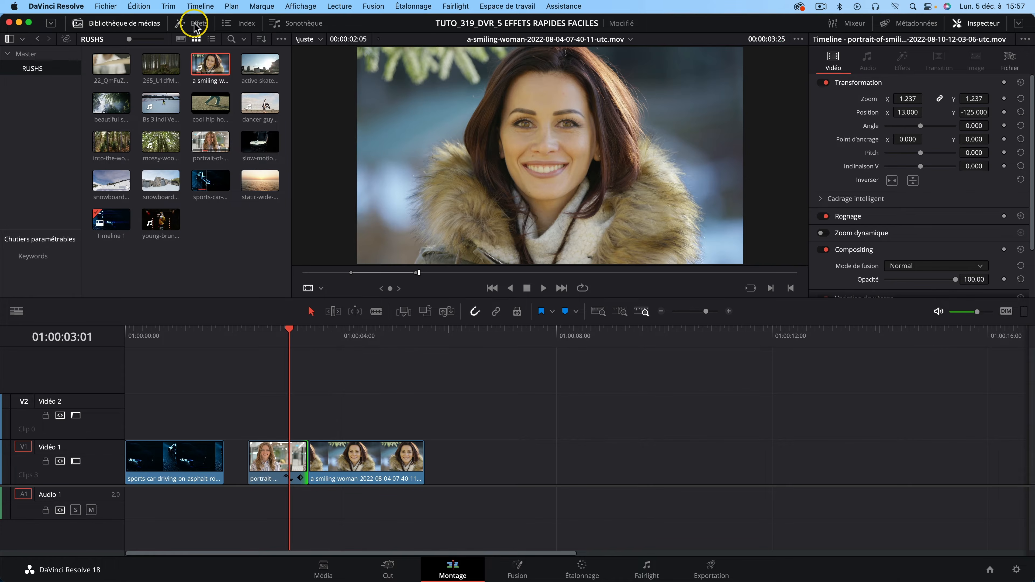
Find the Smooth Cut transition, apply it between the portrait and smiling woman clips, and play back the result
{"action": "left_click", "coordinate": [192, 23]}
{"action": "left_click", "coordinate": [262, 39]}
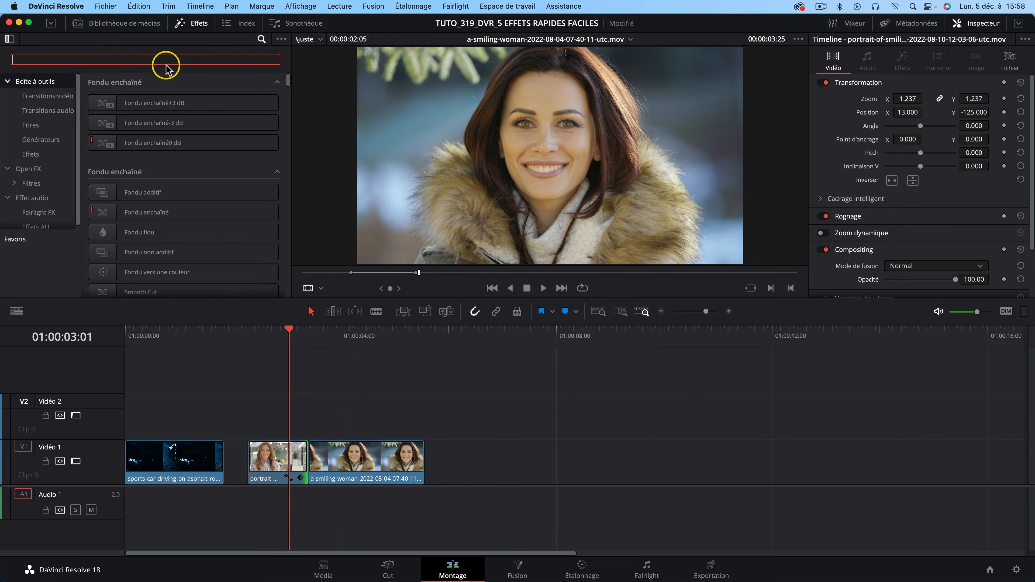
{"action": "type", "text": "smooth"}
{"action": "left_click_drag", "start_coordinate": [143, 103], "coordinate": [309, 455]}
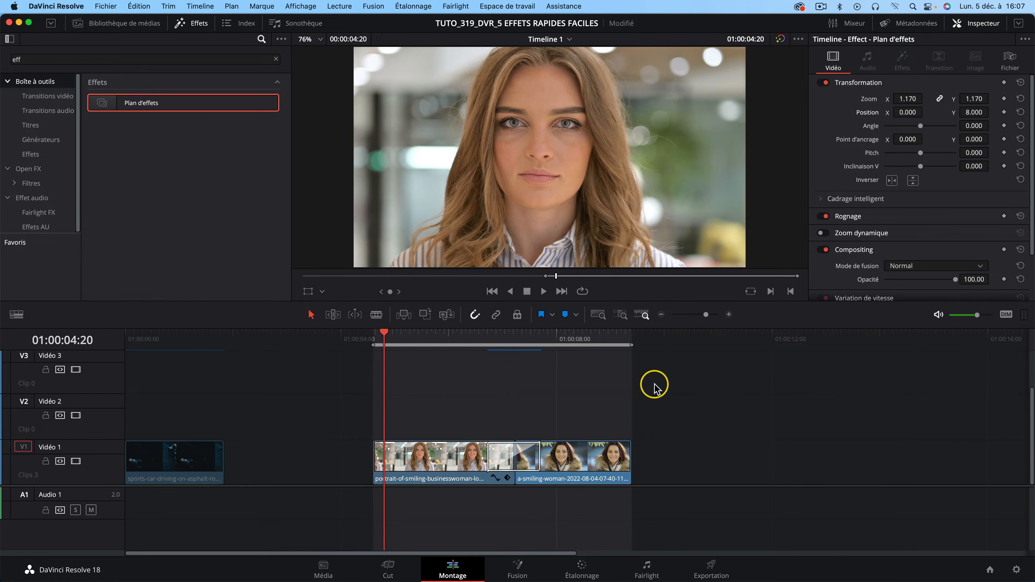
{"action": "key", "text": "space"}
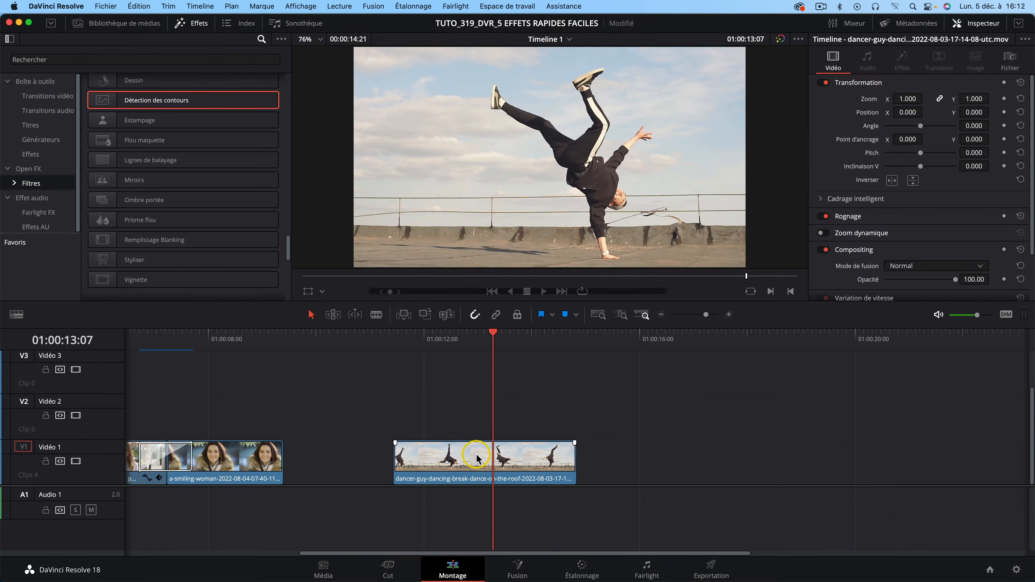
Duplicate the breakdancer clip onto Video 2, directly above the original
{"action": "left_click", "coordinate": [476, 457], "text": "alt"}
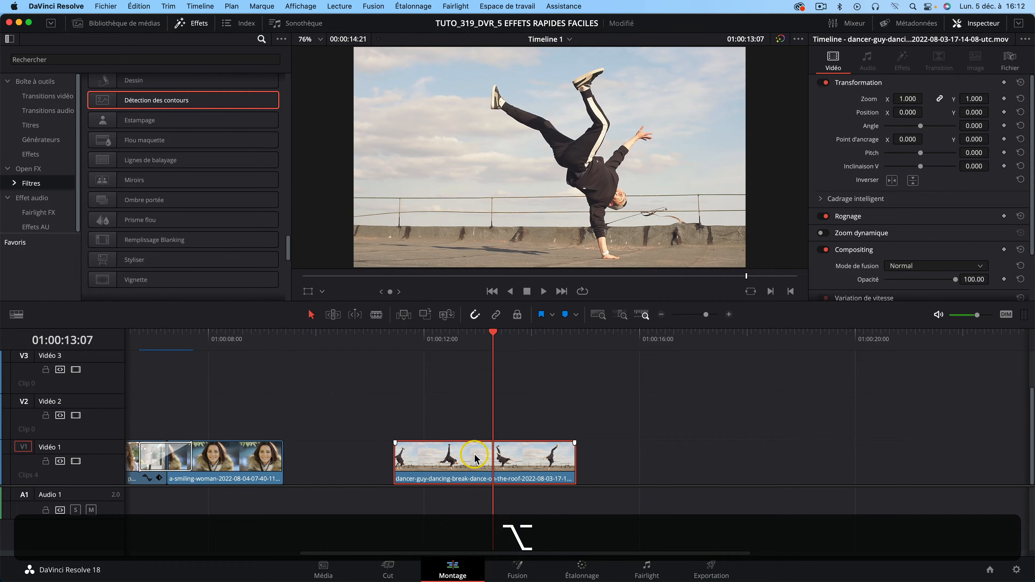
{"action": "left_click_drag", "start_coordinate": [473, 438], "coordinate": [473, 430]}
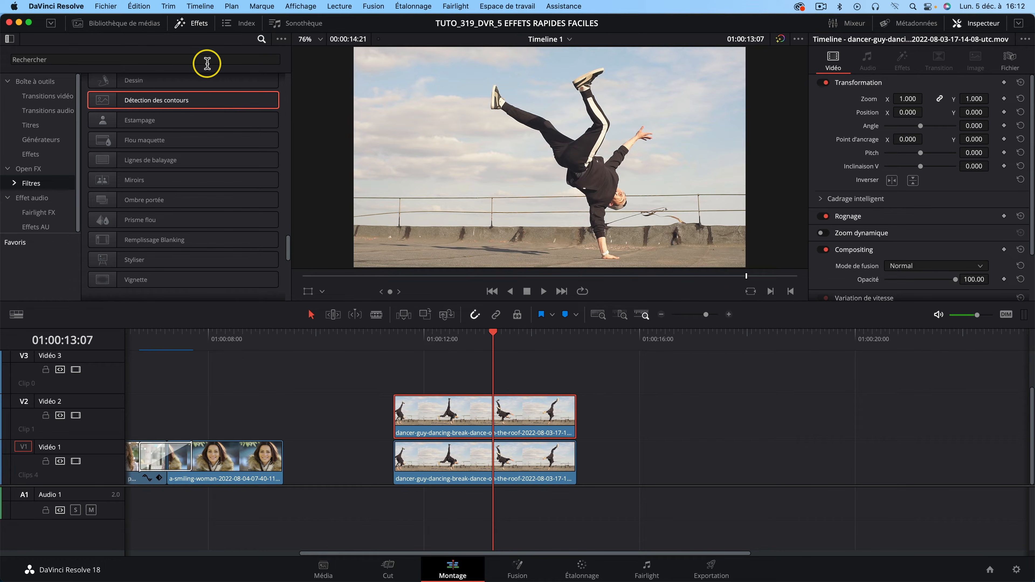
Apply the Détection des contours effect to the Video 2 dancer clip and set its mode to Nuances de gris
{"action": "left_click_drag", "start_coordinate": [155, 106], "coordinate": [505, 419]}
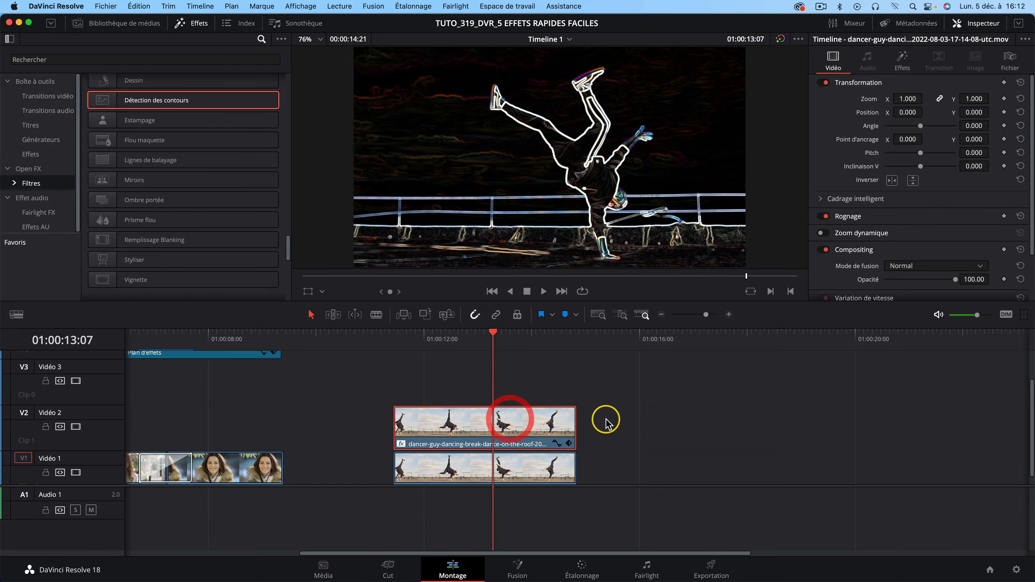
{"action": "left_click", "coordinate": [901, 61]}
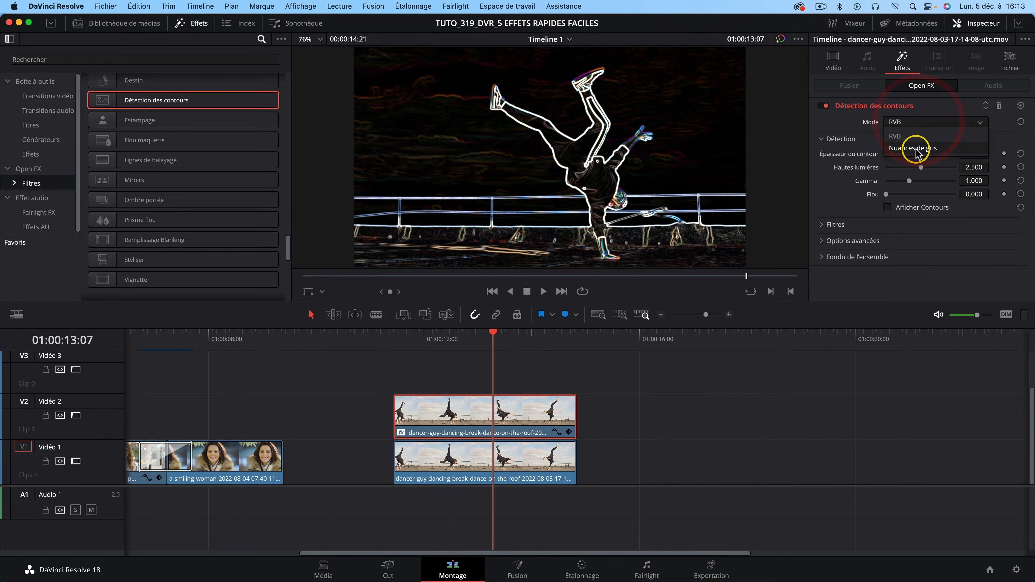
{"action": "left_click", "coordinate": [916, 149]}
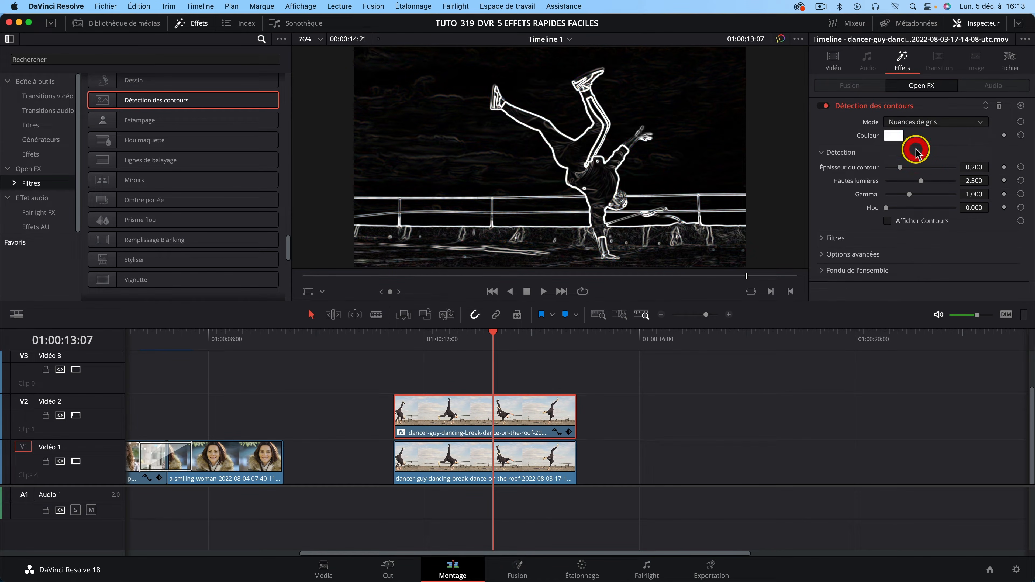
Set the Video 2 dancer clip's blend mode to Ajouter and try a slight change of its zoom
{"action": "left_click", "coordinate": [830, 61]}
{"action": "left_click", "coordinate": [923, 268]}
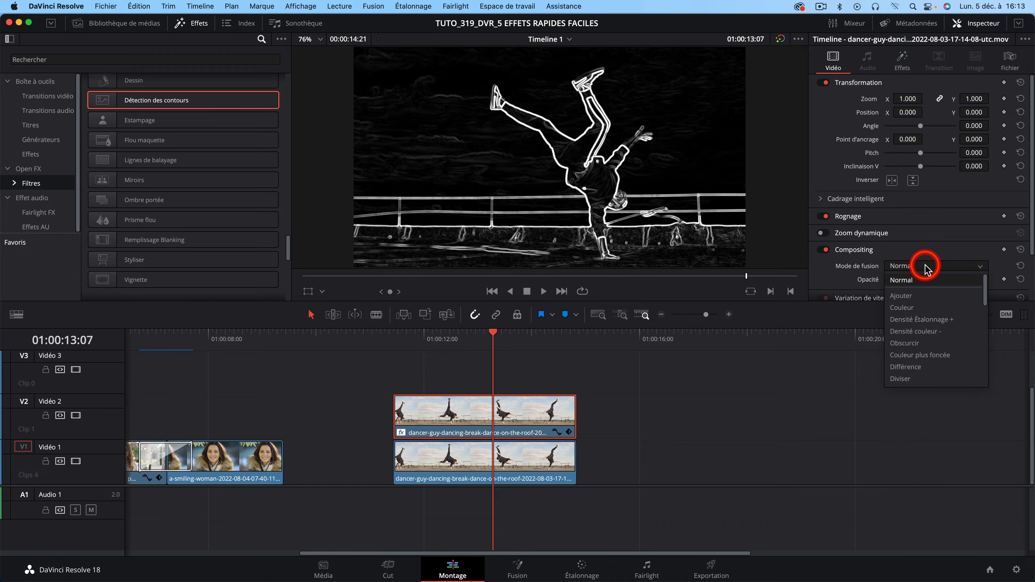
{"action": "left_click", "coordinate": [911, 296]}
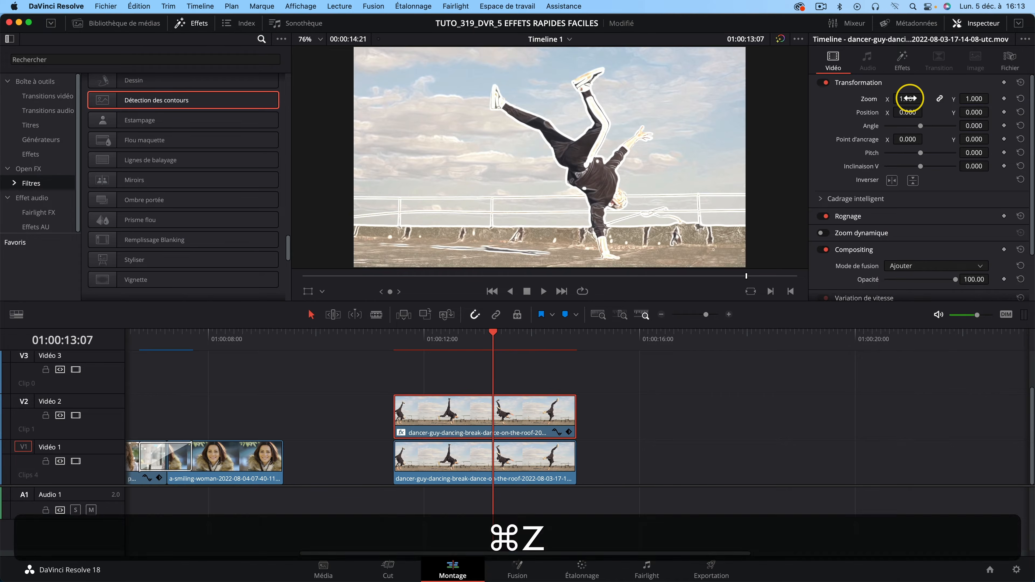
{"action": "left_click_drag", "start_coordinate": [911, 99], "coordinate": [913, 98]}
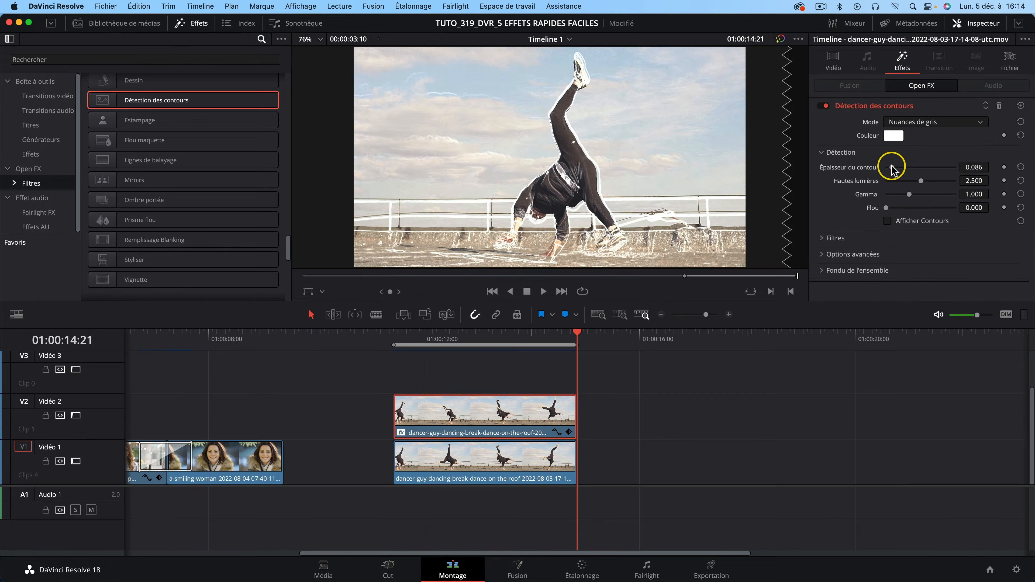
{"action": "key", "text": "super+z"}
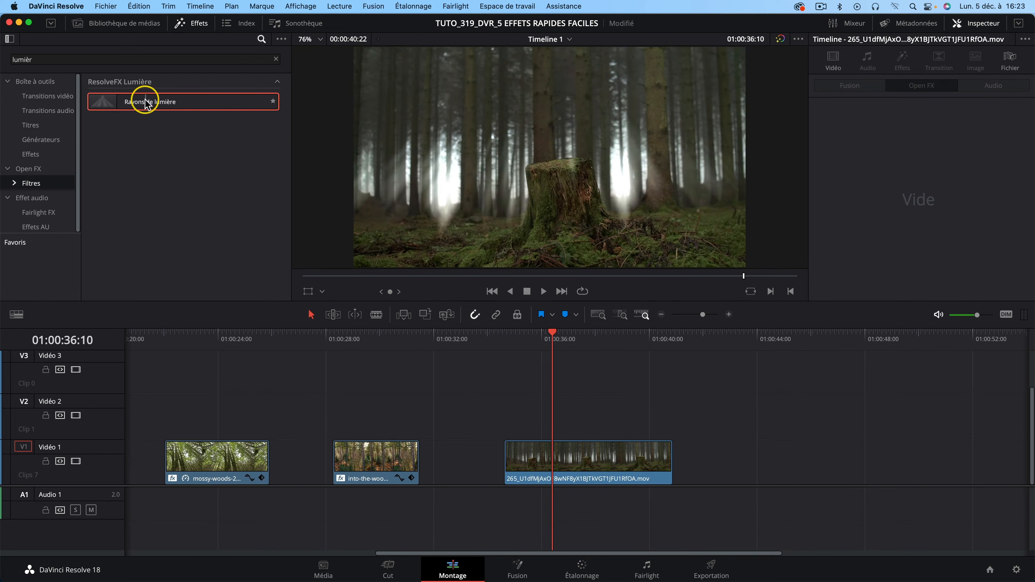
Apply the Rayons de lumière effect to the dark forest clip with the tree stump and set Seuil source to 0.496
{"action": "left_click_drag", "start_coordinate": [149, 102], "coordinate": [597, 460]}
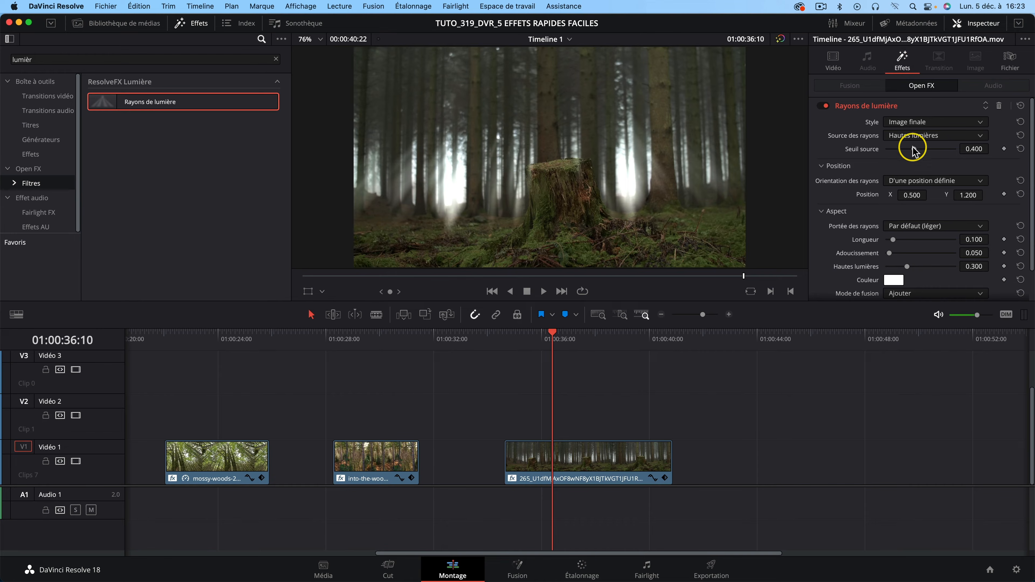
{"action": "left_click_drag", "start_coordinate": [913, 152], "coordinate": [917, 151]}
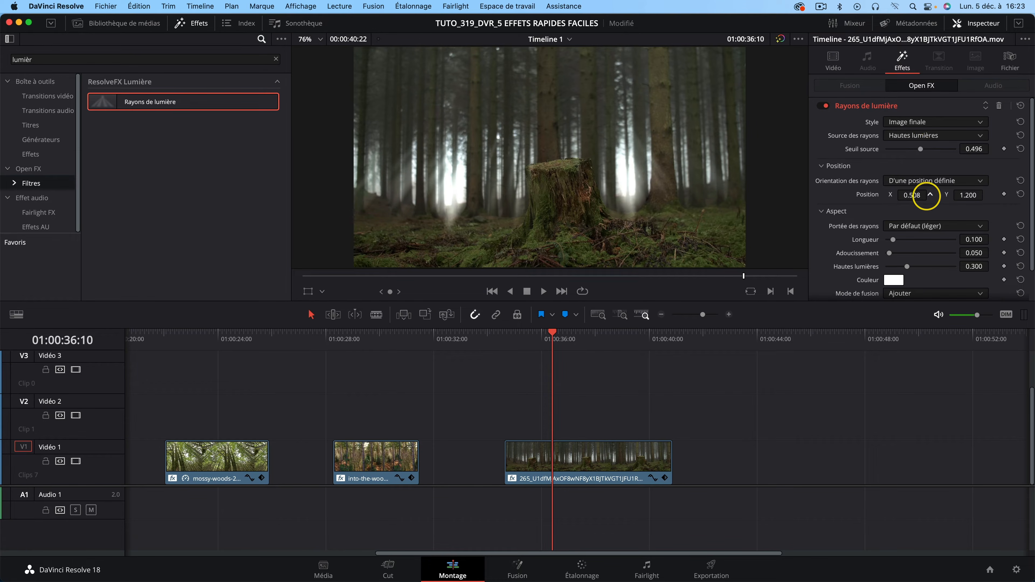
Position the light rays at X 0.603, Y 1.004 and set Longueur to 0.217 and Adoucissement to 0.101
{"action": "left_click_drag", "start_coordinate": [965, 196], "coordinate": [302, 289]}
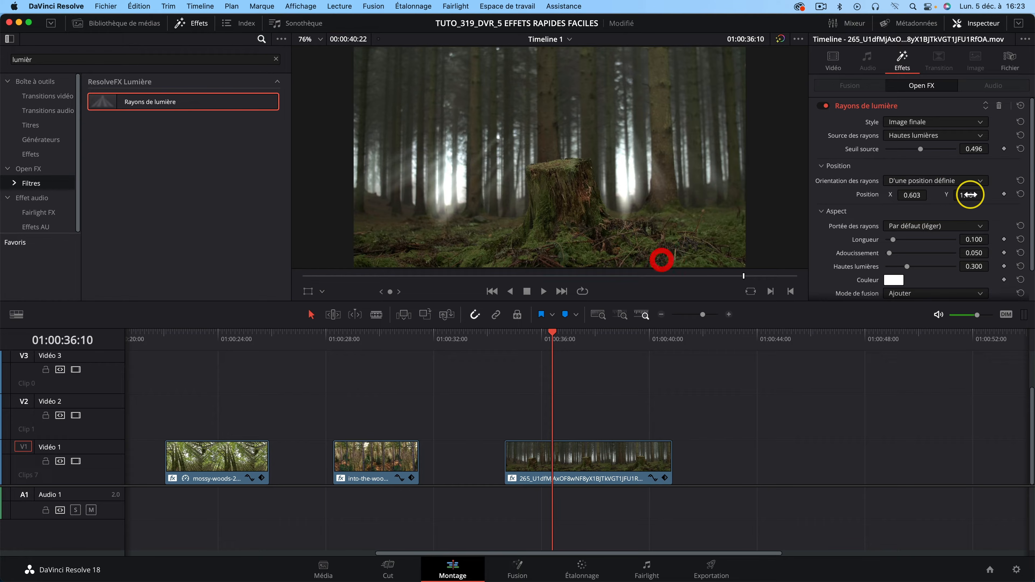
{"action": "left_click_drag", "start_coordinate": [893, 242], "coordinate": [902, 241]}
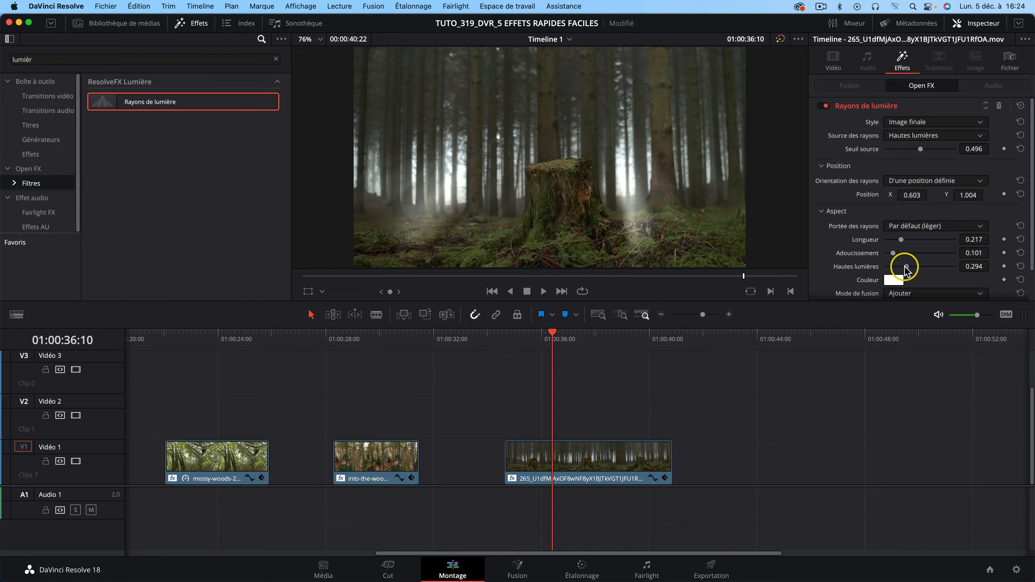
{"action": "left_click_drag", "start_coordinate": [518, 333], "coordinate": [511, 332]}
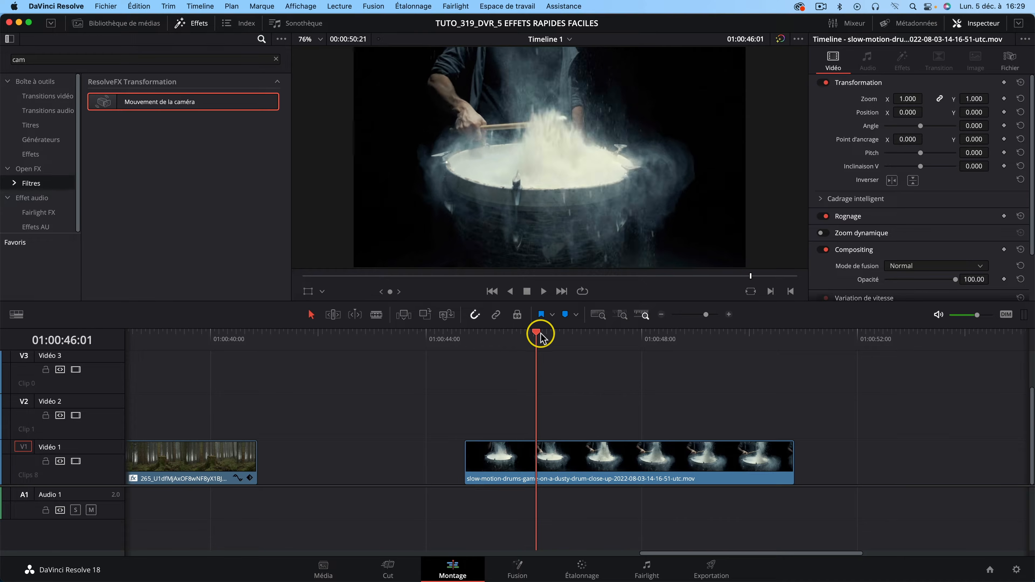
Split the slow-motion drum clip at 01:00:45:17, just before the stick hits the drum
{"action": "left_click_drag", "start_coordinate": [541, 337], "coordinate": [500, 337]}
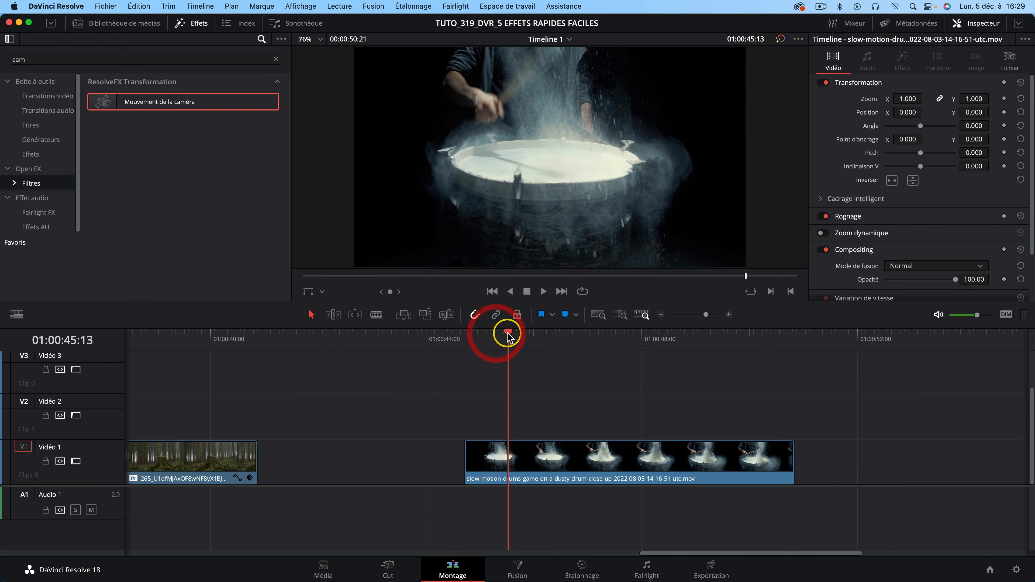
{"action": "key", "text": "Right"}
{"action": "key", "text": "Right"}
{"action": "key", "text": "Right"}
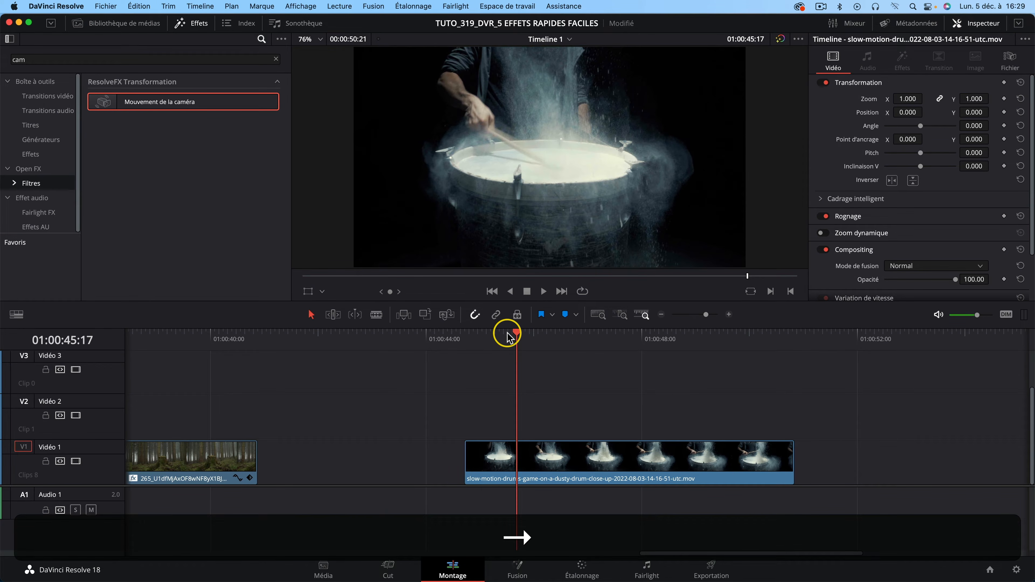
{"action": "key", "text": "c"}
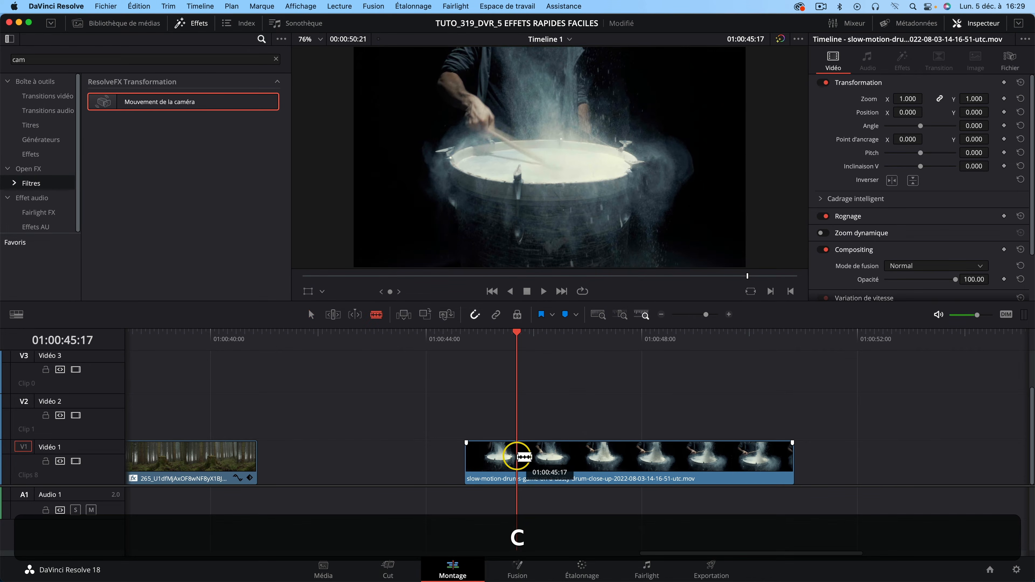
{"action": "left_click", "coordinate": [517, 456]}
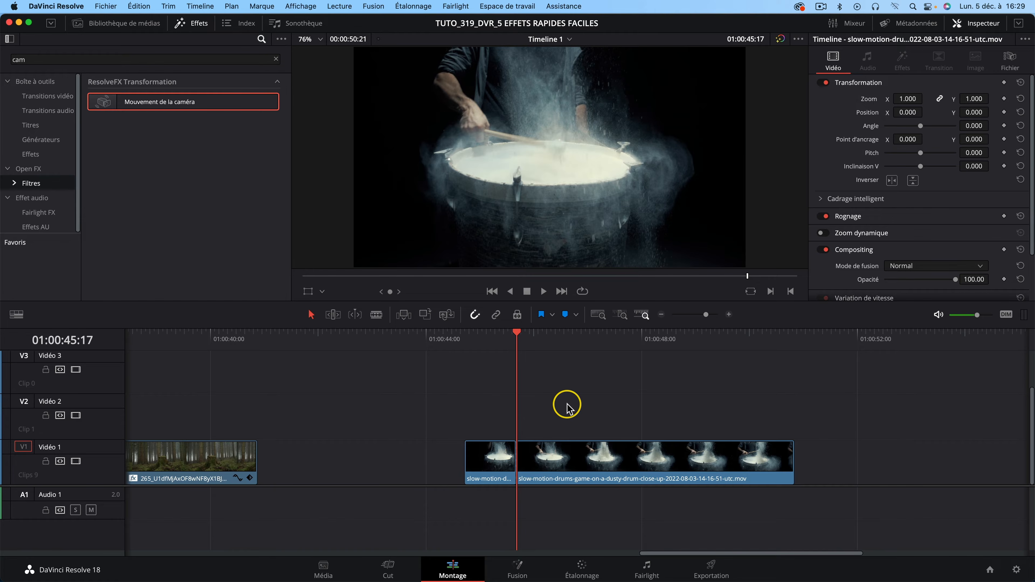
Split the drum clip again at 01:00:46:00 to isolate a short segment around the hit
{"action": "key", "text": "Right"}
{"action": "key", "text": "Right"}
{"action": "key", "text": "Right"}
{"action": "key", "text": "Right"}
{"action": "key", "text": "Right"}
{"action": "key", "text": "Right"}
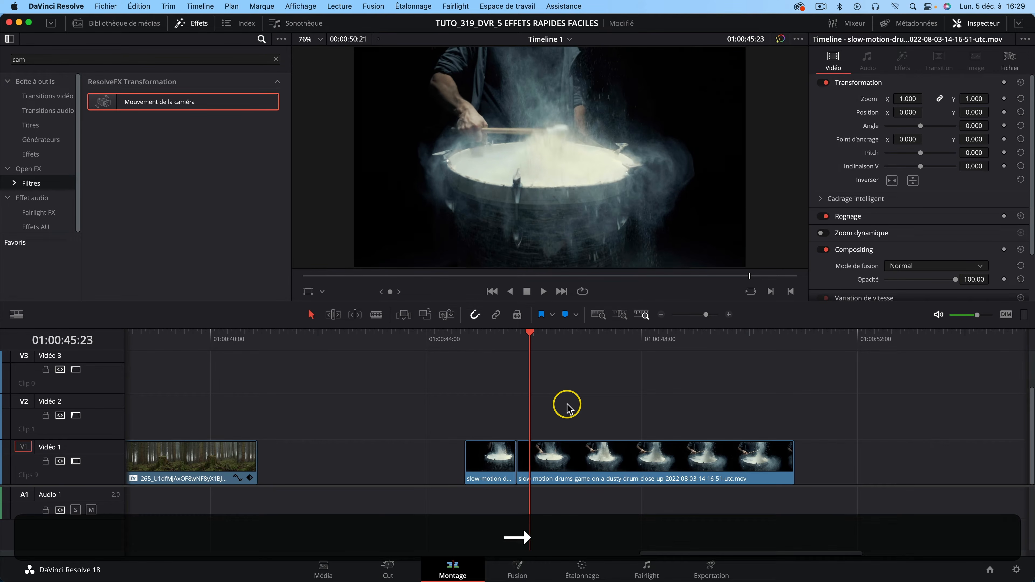
{"action": "key", "text": "Right"}
{"action": "key", "text": "Right"}
{"action": "key", "text": "c"}
{"action": "left_click", "coordinate": [535, 456]}
{"action": "key", "text": "v"}
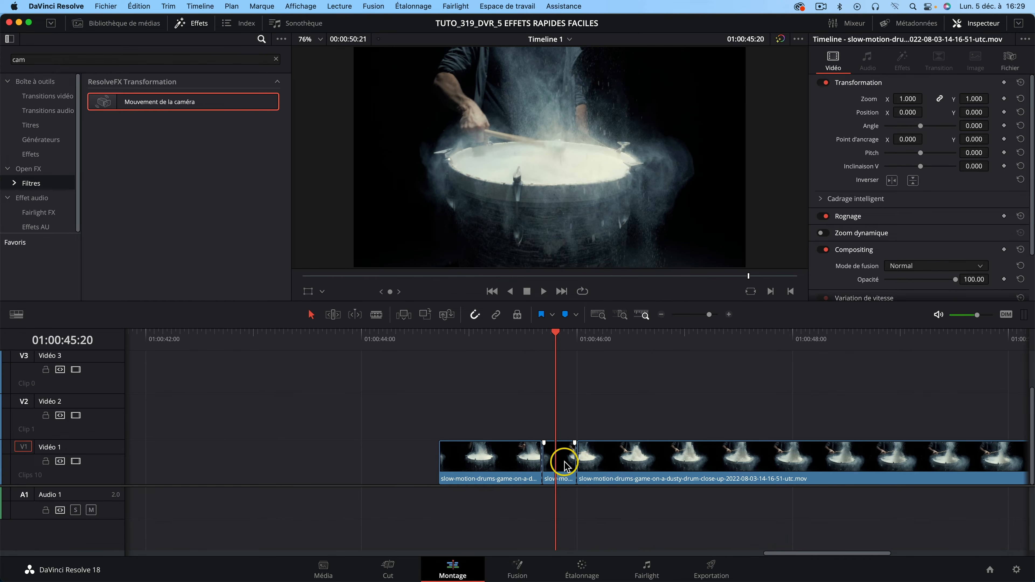
Apply the Mouvement de la caméra effect to the short middle segment of the drum clip
{"action": "double_click", "coordinate": [141, 102]}
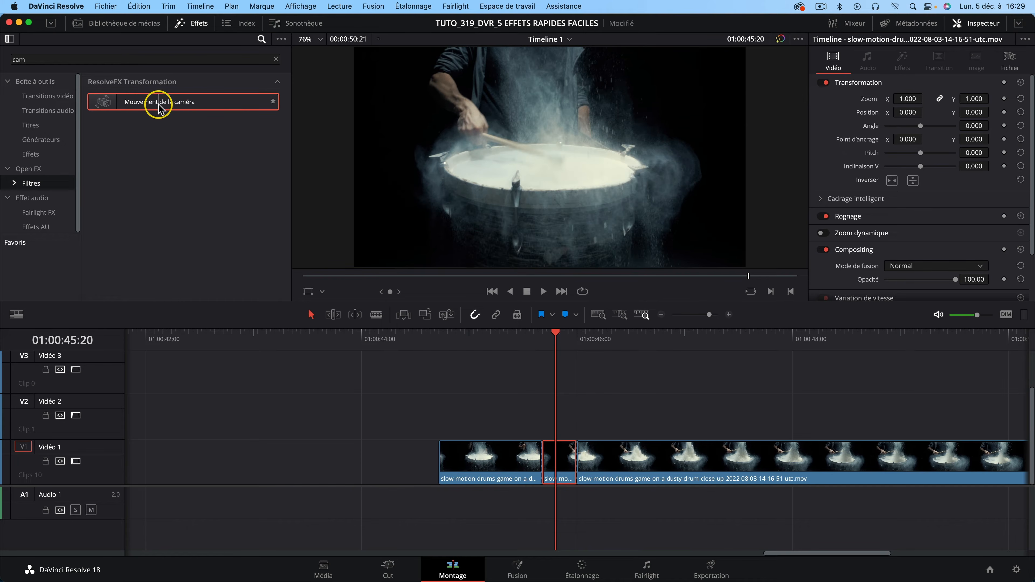
{"action": "mouse_move", "coordinate": [151, 105]}
{"action": "left_mouse_down"}
{"action": "mouse_move", "coordinate": [534, 326]}
{"action": "mouse_move", "coordinate": [538, 411]}
{"action": "mouse_move", "coordinate": [561, 462]}
{"action": "left_mouse_up"}
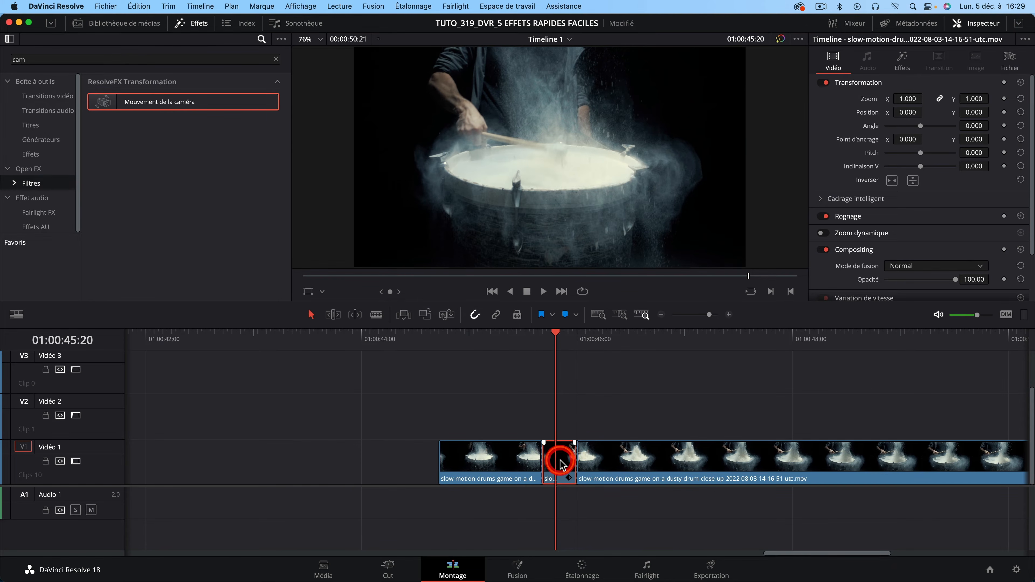
Set the camera movement effect's border type to Duplication and its Vitesse to 1.364
{"action": "left_click", "coordinate": [903, 58]}
{"action": "scroll", "coordinate": [1029, 251], "scroll_direction": "down", "scroll_amount": 8}
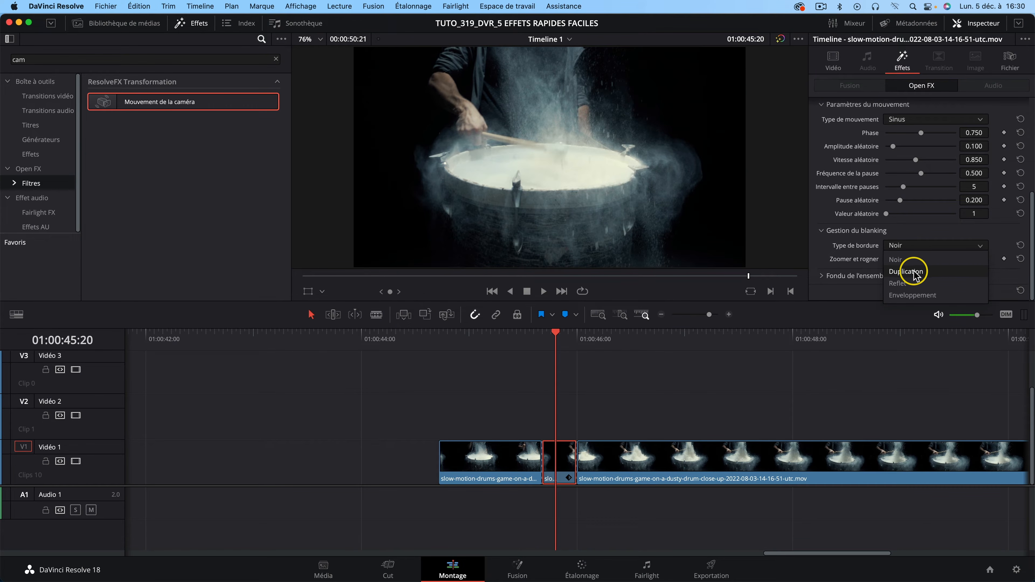
{"action": "left_click", "coordinate": [916, 271]}
{"action": "left_click_drag", "start_coordinate": [1032, 216], "coordinate": [1029, 123]}
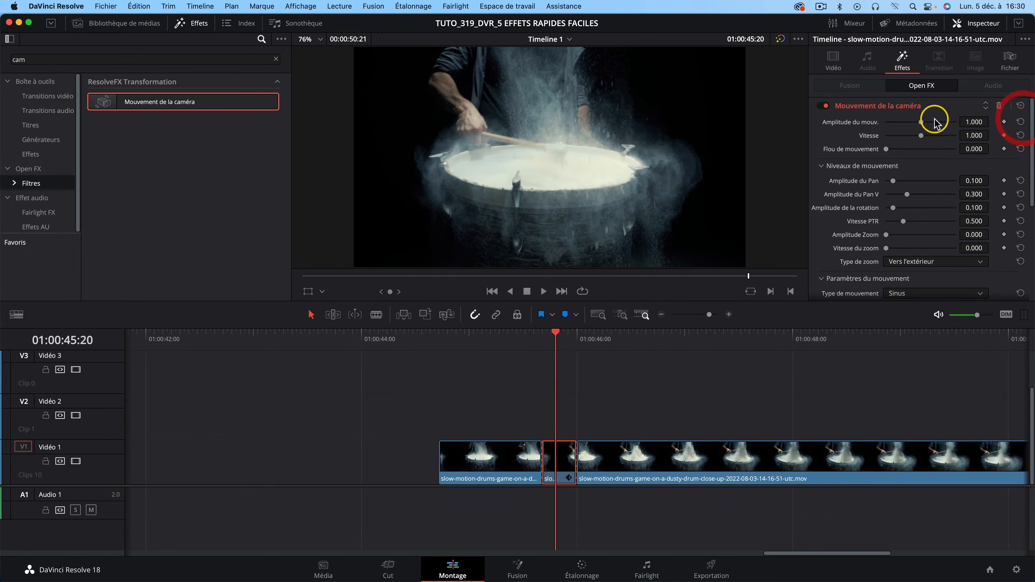
{"action": "left_click_drag", "start_coordinate": [921, 136], "coordinate": [933, 135]}
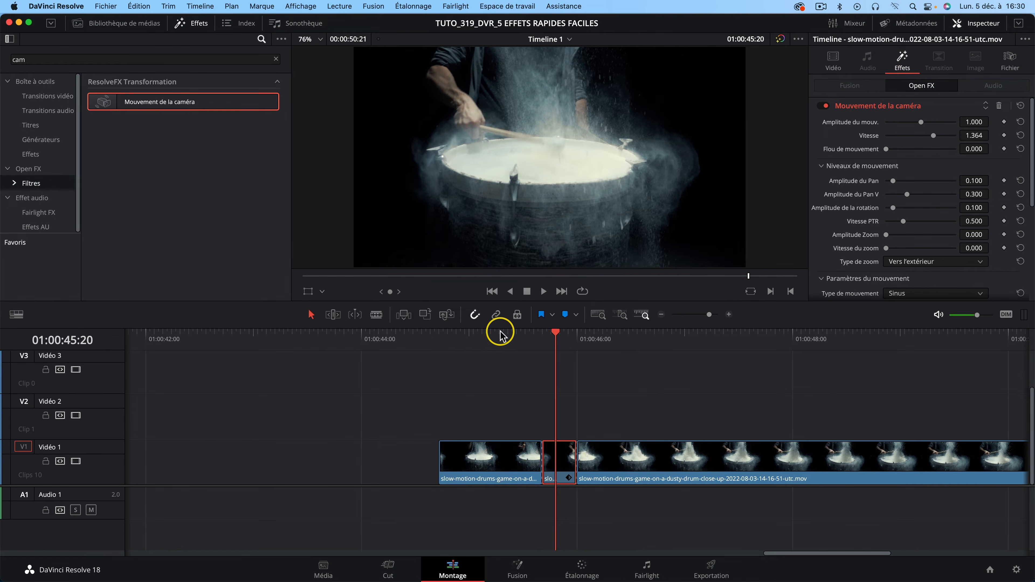
Play back the drum clip from ahead of the hit to check the camera shake
{"action": "left_click", "coordinate": [440, 337]}
{"action": "key", "text": "space"}
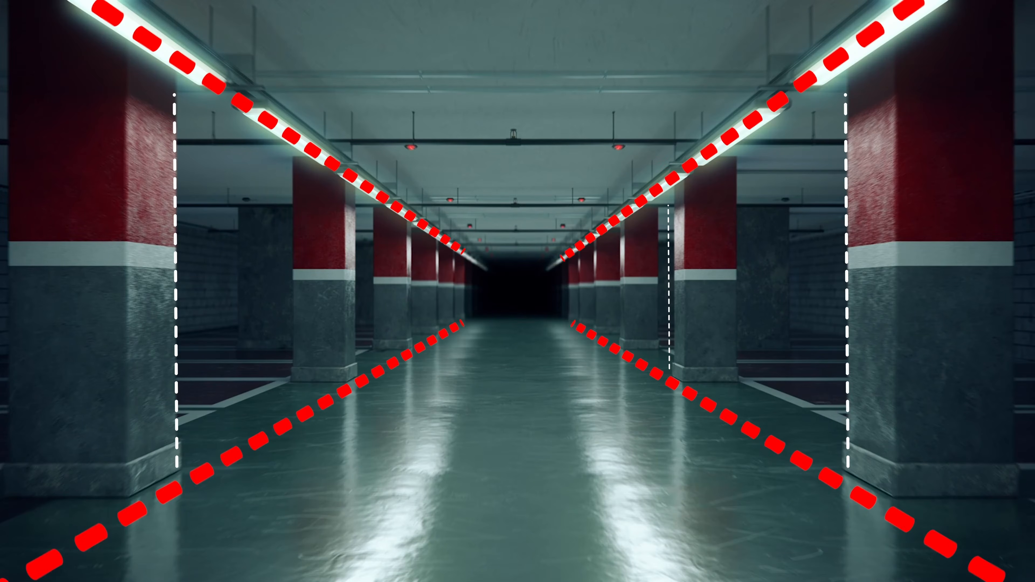
{"action": "left_click", "coordinate": [407, 348]}
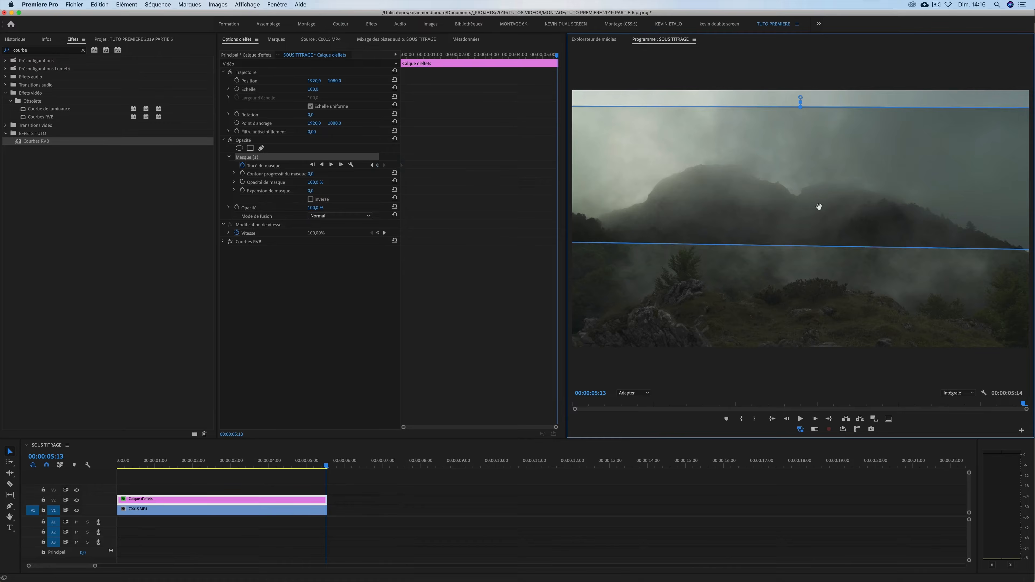
{"action": "left_click", "coordinate": [633, 393]}
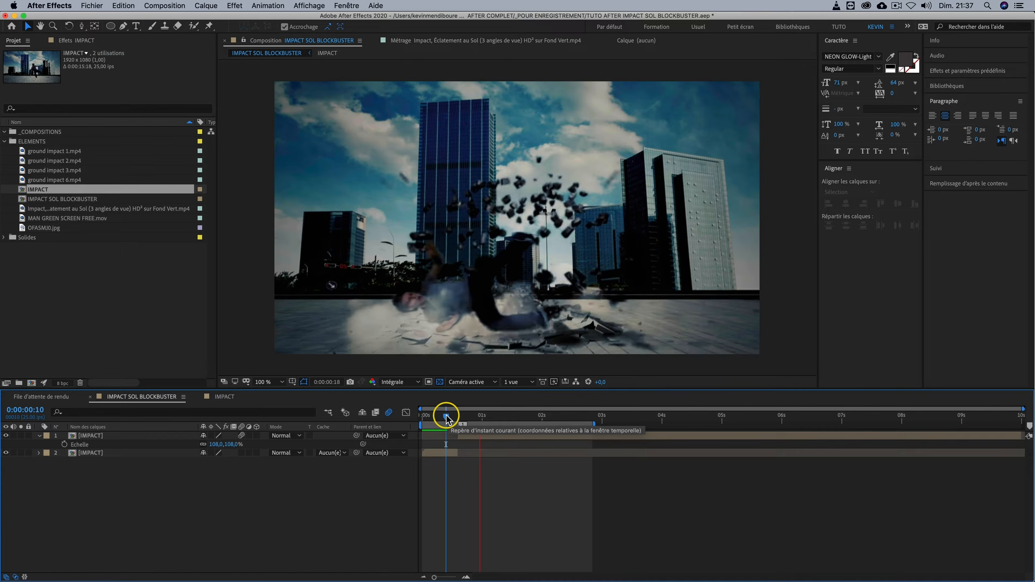
{"action": "key", "text": "space"}
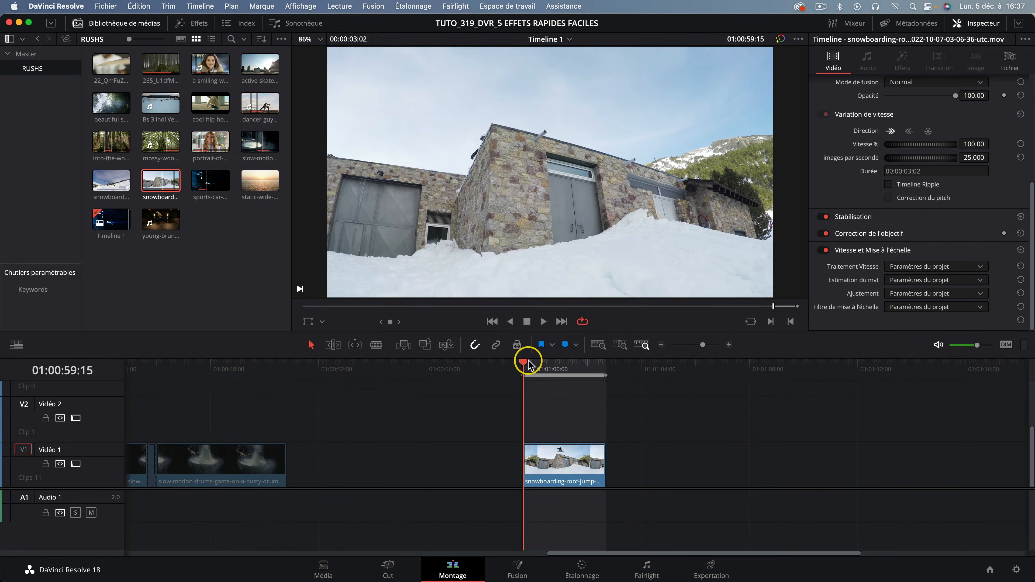
Play the snowboard roof-jump clip and place the playhead at 01:01:00:02, while the rider is above the roof corner
{"action": "key", "text": "space"}
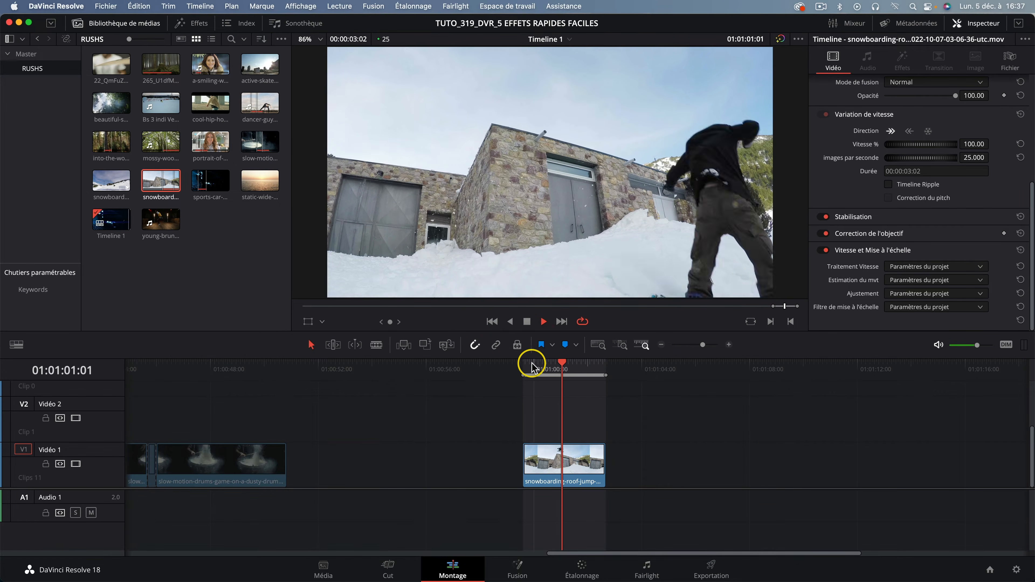
{"action": "key", "text": "space"}
{"action": "left_click_drag", "start_coordinate": [527, 363], "coordinate": [540, 363]}
{"action": "scroll", "coordinate": [613, 456], "scroll_direction": "up", "scroll_amount": 4}
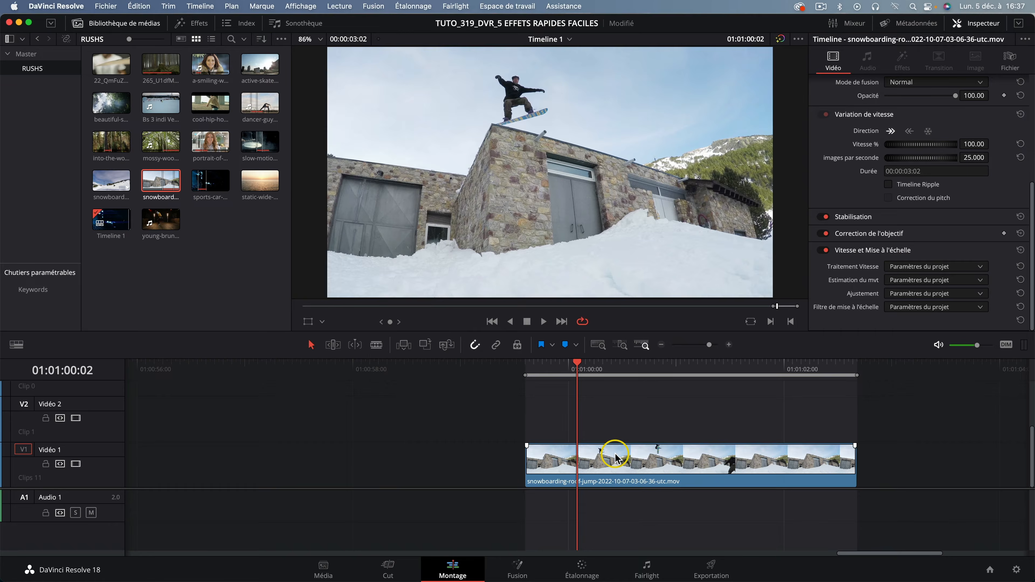
Display the snowboard clip's speed-variation controls and its speed curve, with the curve showing Variation de la vitesse
{"action": "right_click", "coordinate": [615, 454]}
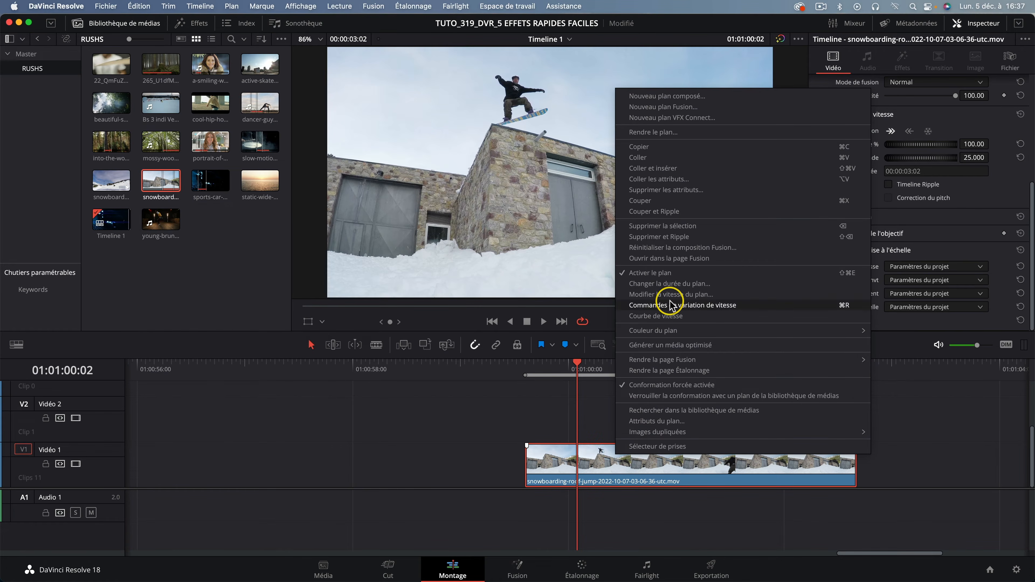
{"action": "left_click", "coordinate": [700, 305]}
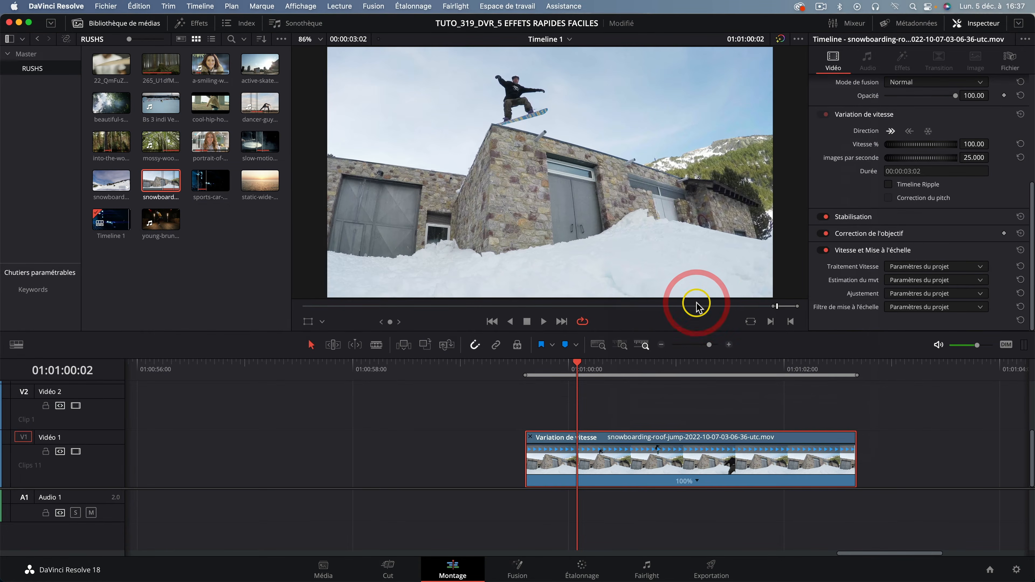
{"action": "right_click", "coordinate": [594, 452]}
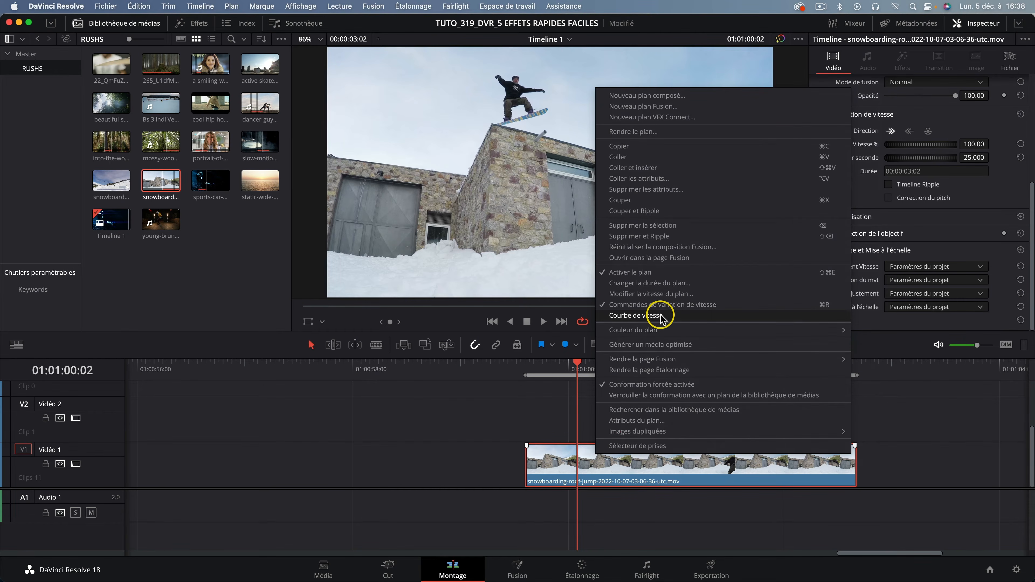
{"action": "left_click", "coordinate": [636, 315]}
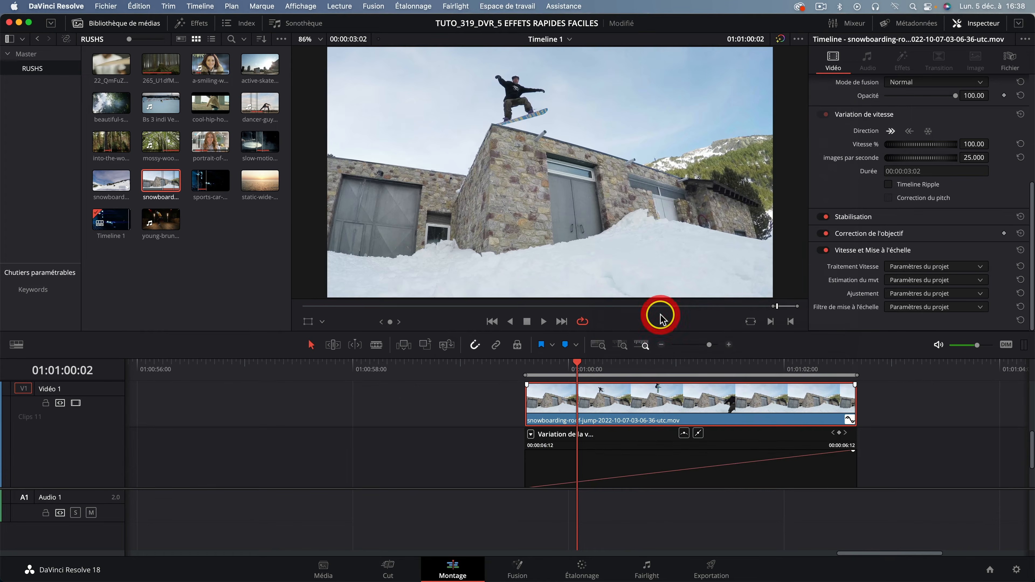
{"action": "left_click", "coordinate": [531, 435]}
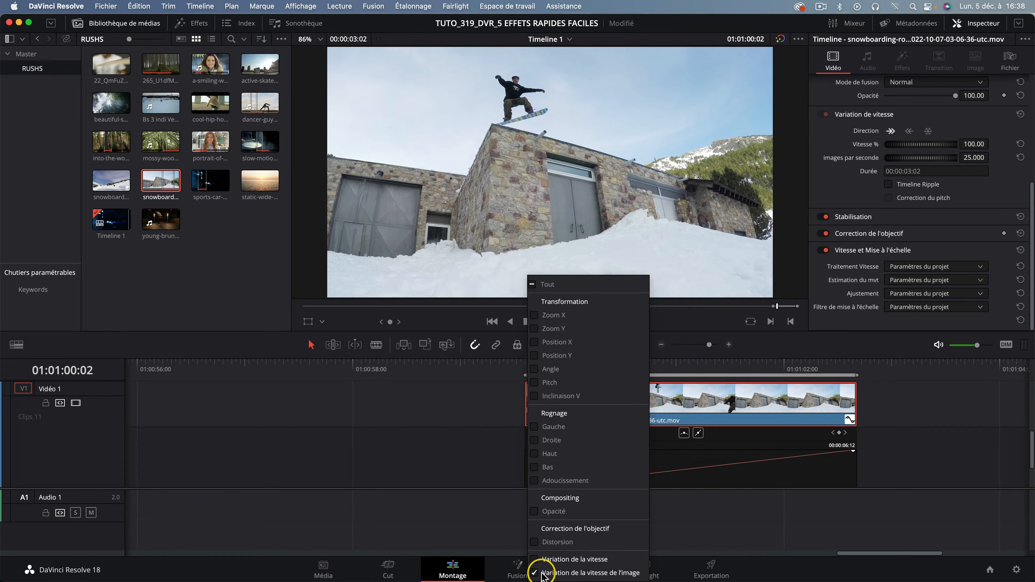
{"action": "left_click", "coordinate": [537, 561]}
Add speed points to the snowboard clip at 01:01:00:02 and 01:01:00:19, around the mid-air part of the jump
{"action": "left_click_drag", "start_coordinate": [549, 359], "coordinate": [577, 361]}
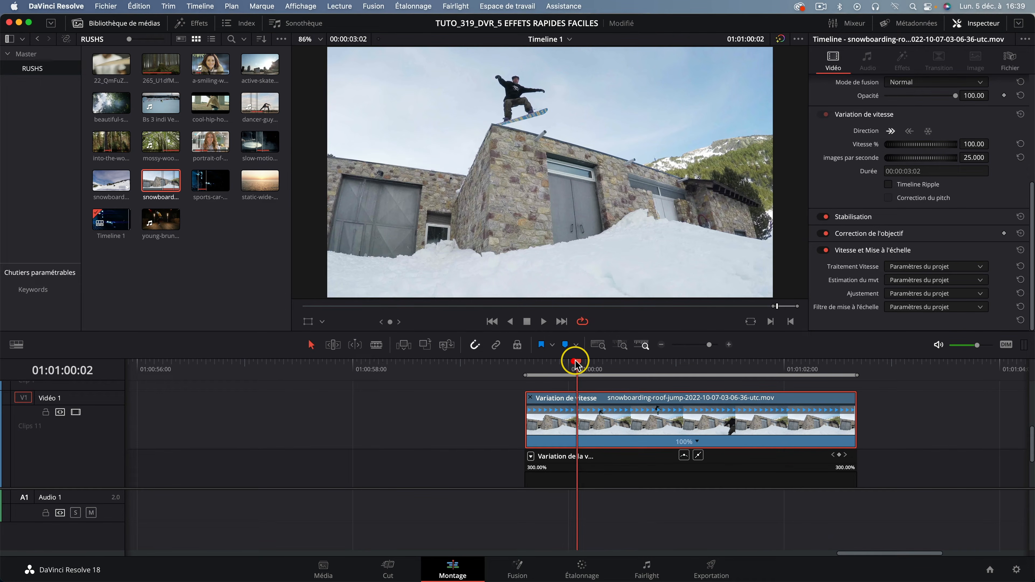
{"action": "left_click", "coordinate": [840, 456]}
{"action": "left_click_drag", "start_coordinate": [577, 362], "coordinate": [650, 364]}
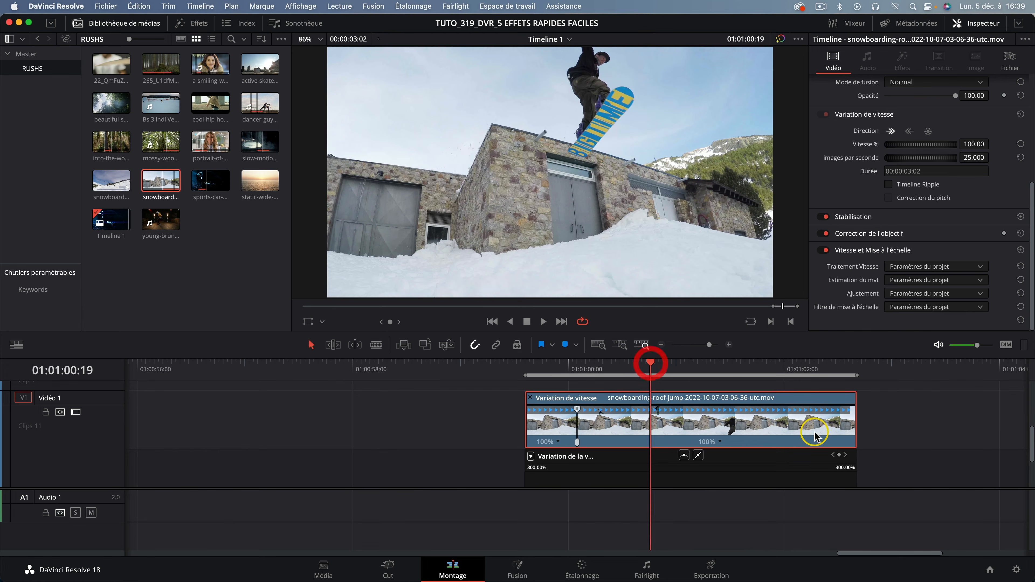
{"action": "left_click", "coordinate": [839, 455]}
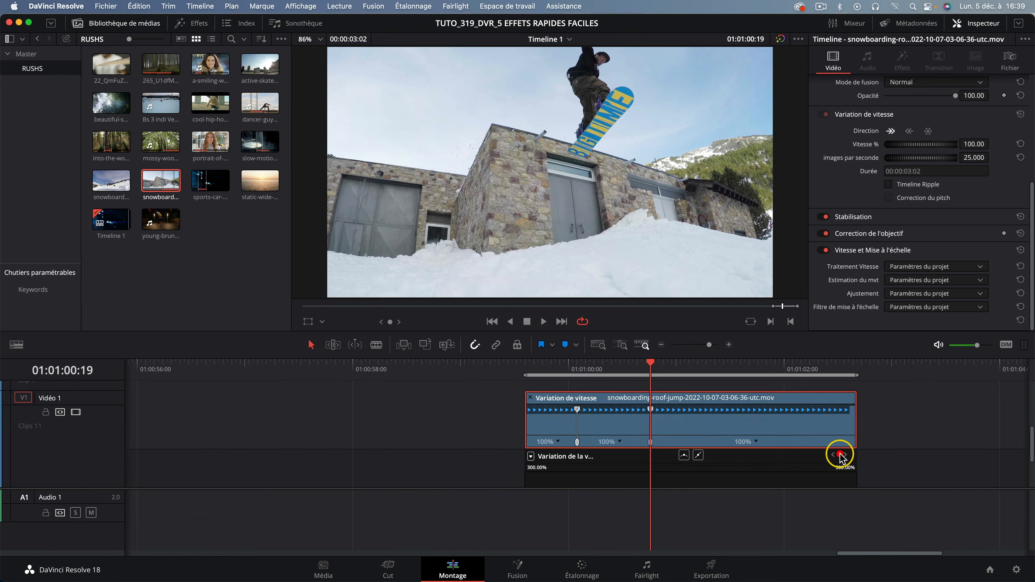
Set the speed of the segment between the two speed points to 10%
{"action": "left_click", "coordinate": [620, 442]}
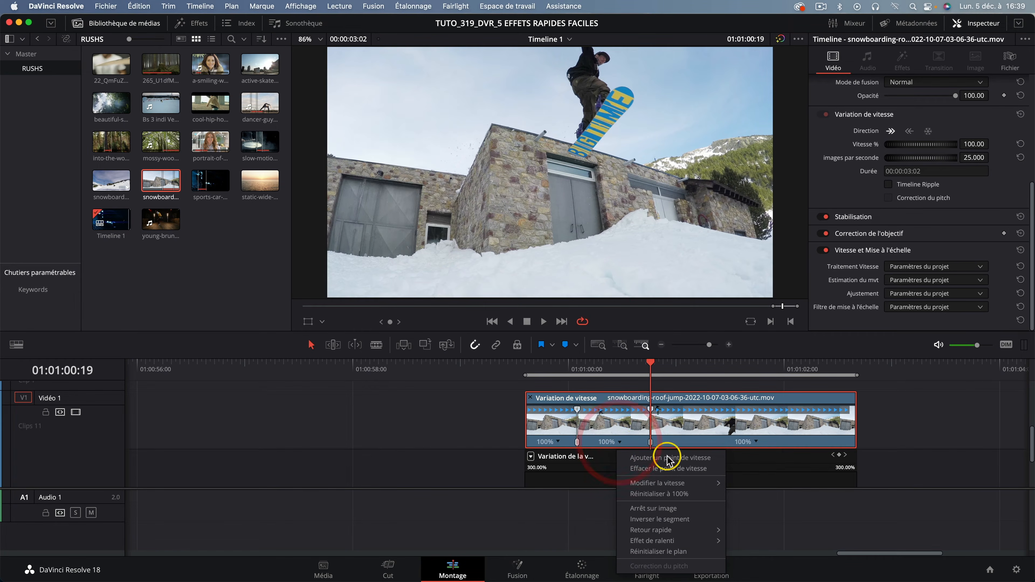
{"action": "mouse_move", "coordinate": [697, 486]}
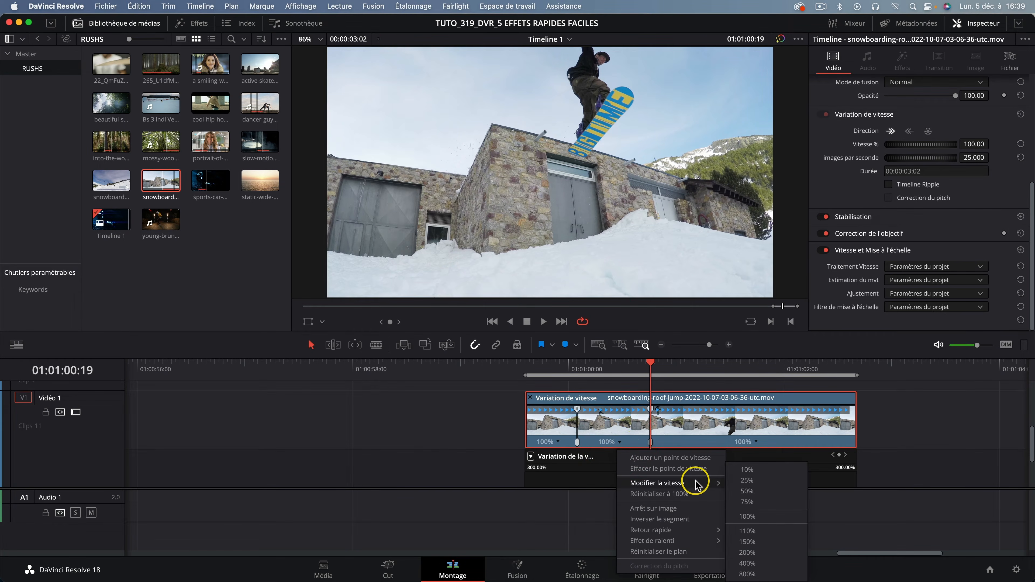
{"action": "left_click", "coordinate": [771, 472]}
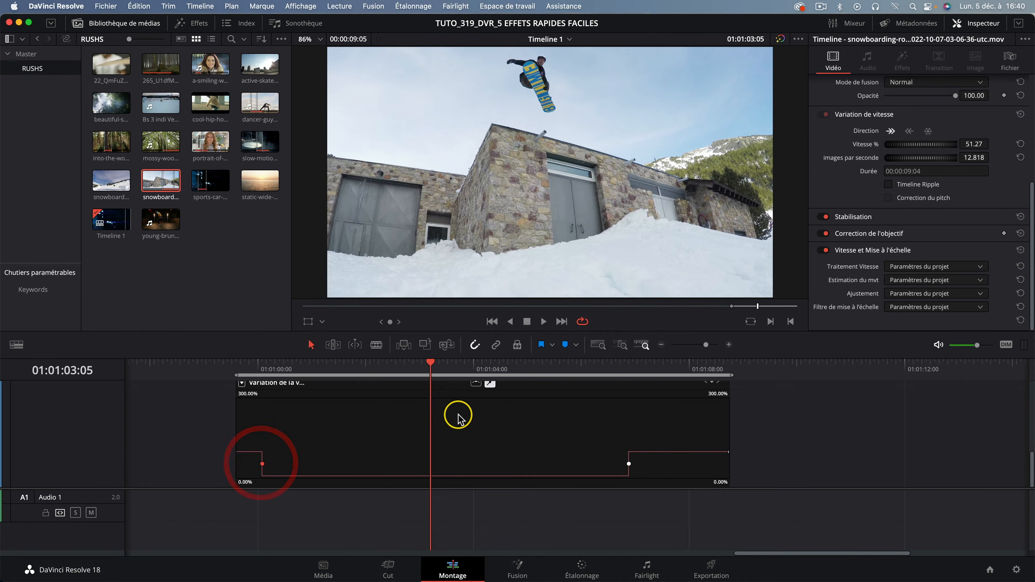
Smooth the speed curve at both points, shorten the first point's handle, and play back the jump
{"action": "left_click", "coordinate": [628, 464]}
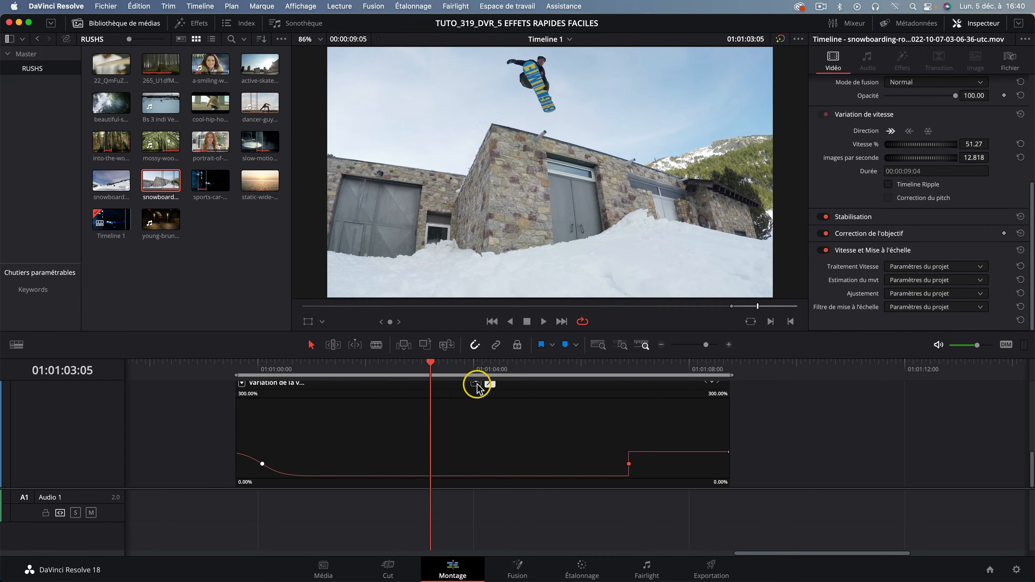
{"action": "left_click", "coordinate": [476, 384]}
{"action": "left_click", "coordinate": [659, 464]}
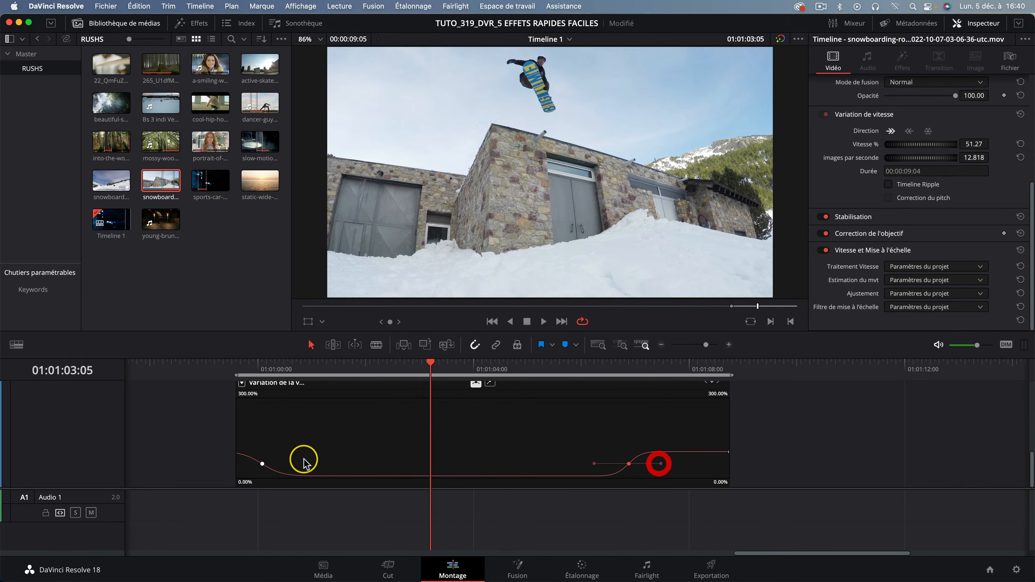
{"action": "left_click", "coordinate": [261, 463]}
{"action": "left_click_drag", "start_coordinate": [312, 464], "coordinate": [298, 464]}
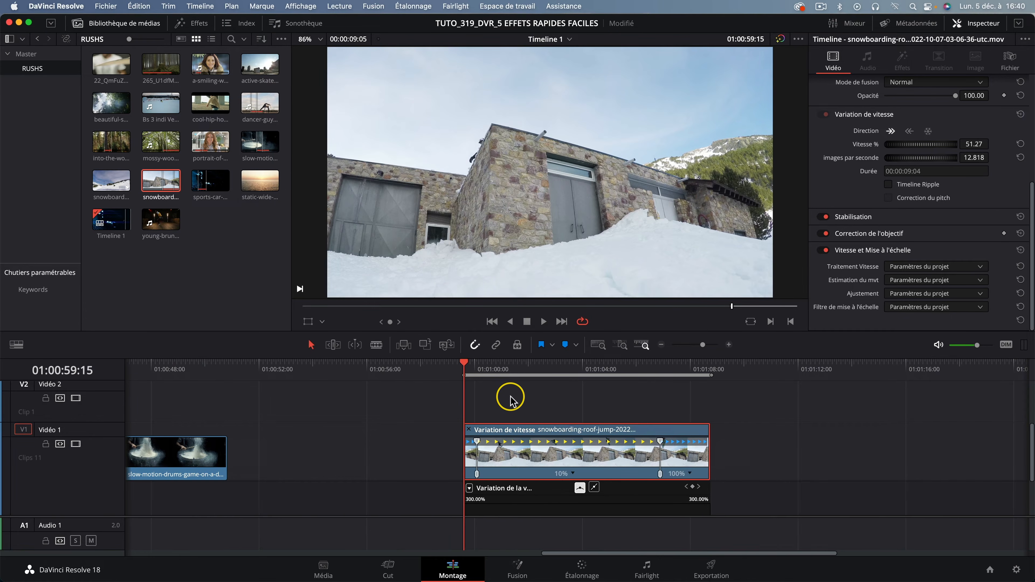
{"action": "key", "text": "space"}
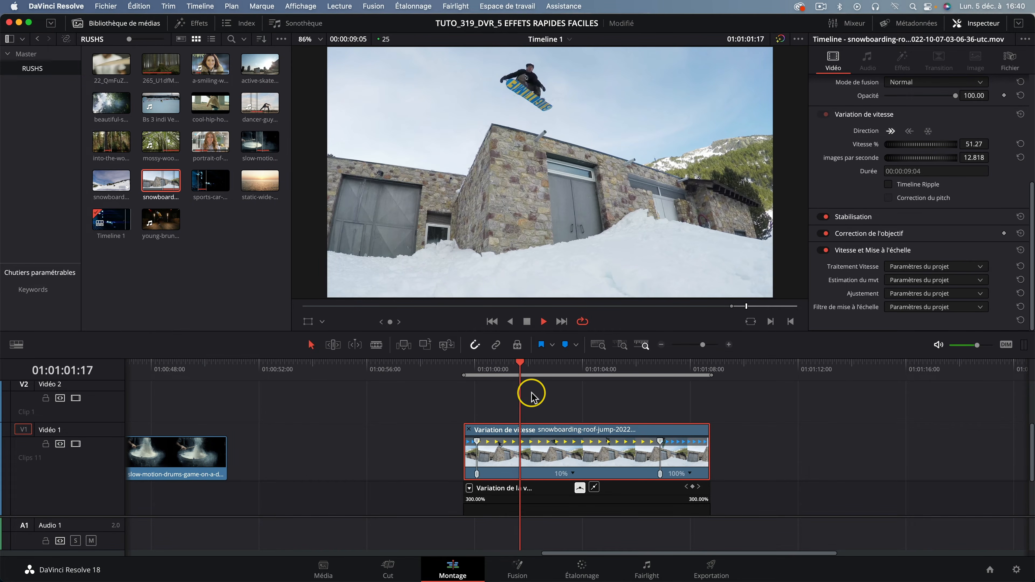
{"action": "key", "text": "space"}
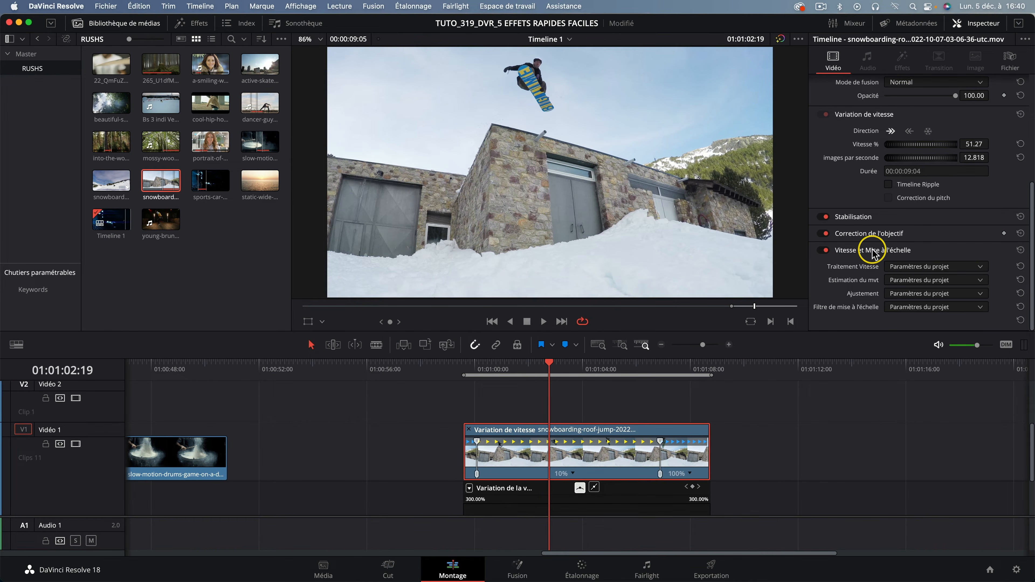
Set the snowboard clip's Traitement Vitesse to Flux optique and its Estimation du mvt to Speed Warp
{"action": "left_click", "coordinate": [906, 265]}
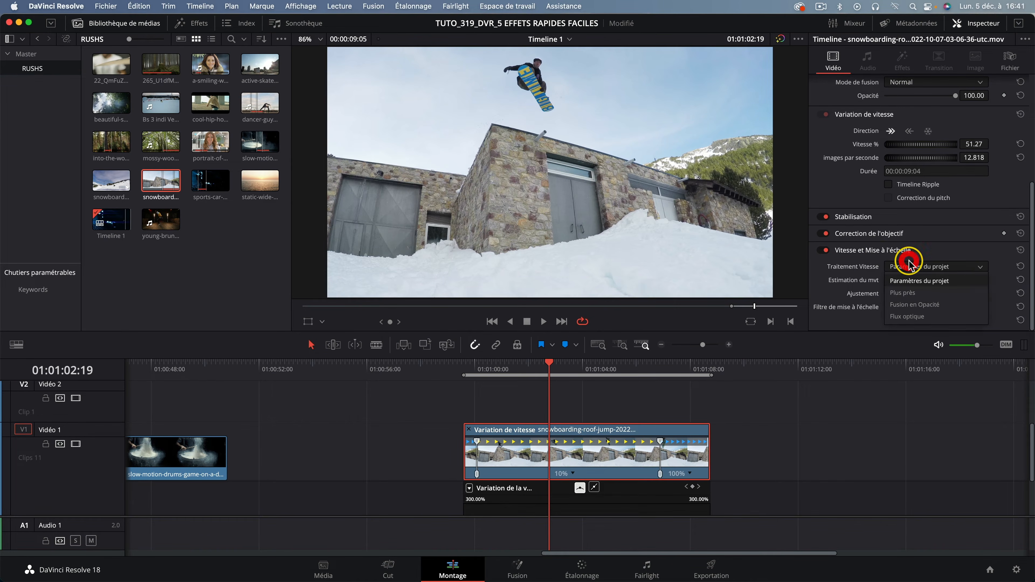
{"action": "left_click", "coordinate": [916, 317]}
{"action": "left_click", "coordinate": [906, 281]}
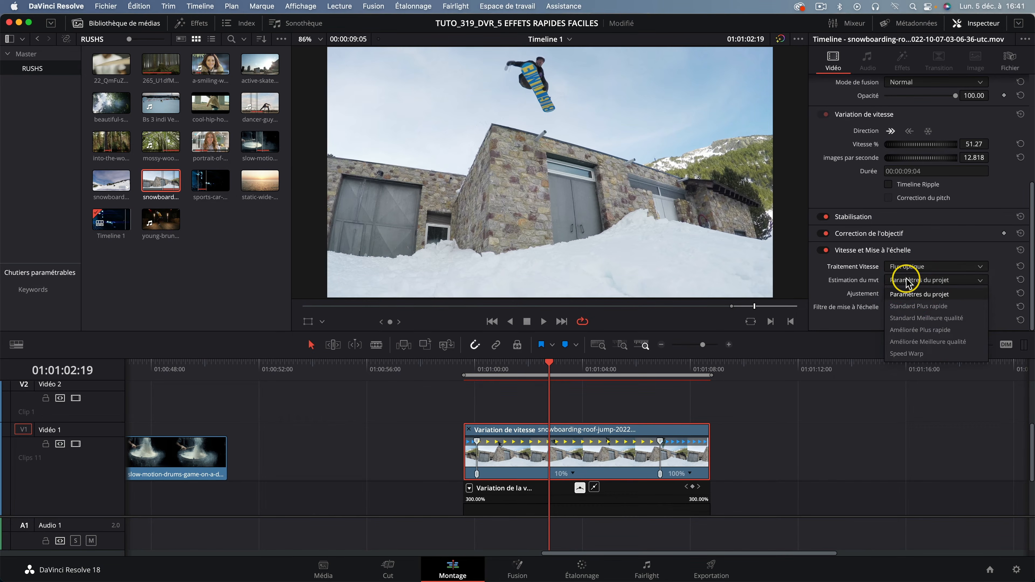
{"action": "left_click", "coordinate": [914, 353]}
Scrub through the slowed mid-air section of the snowboard jump to inspect the interpolated frames
{"action": "key", "text": "Up"}
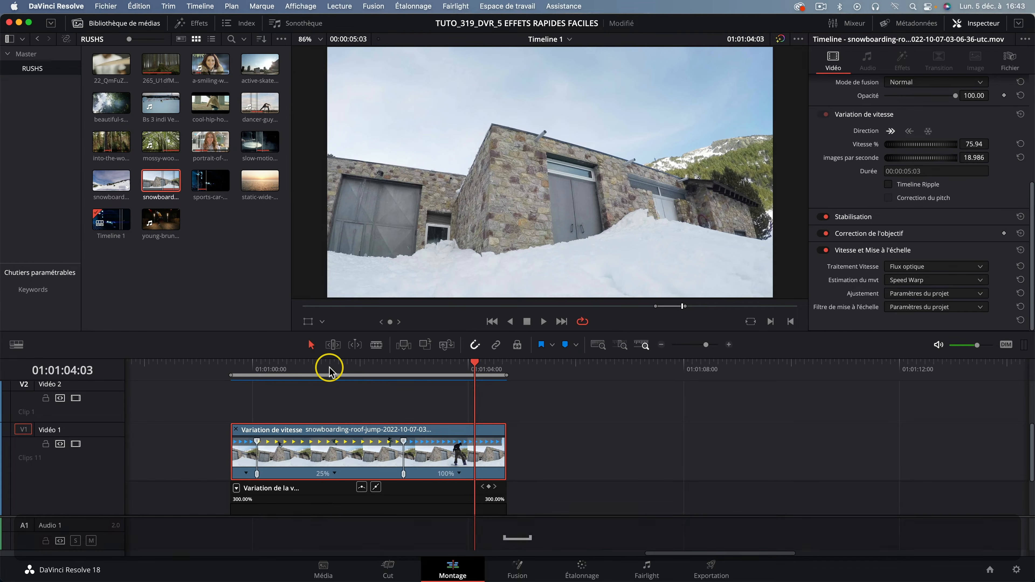
{"action": "left_click", "coordinate": [298, 366]}
{"action": "mouse_move", "coordinate": [298, 366]}
{"action": "left_mouse_down"}
{"action": "mouse_move", "coordinate": [270, 365]}
{"action": "mouse_move", "coordinate": [291, 369]}
{"action": "left_mouse_up"}
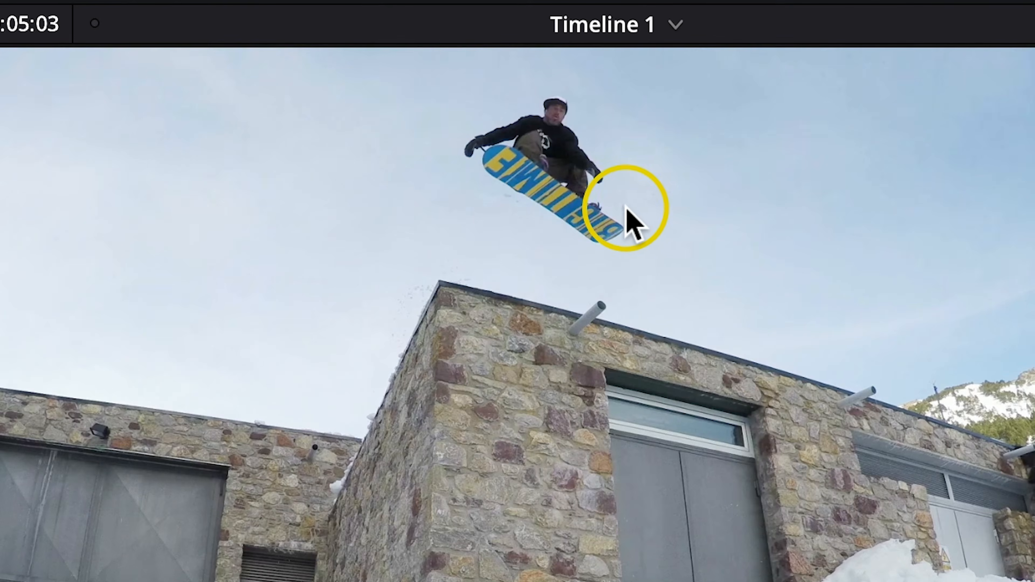
{"action": "mouse_move", "coordinate": [291, 366]}
{"action": "left_mouse_down"}
{"action": "mouse_move", "coordinate": [402, 366]}
{"action": "mouse_move", "coordinate": [303, 370]}
{"action": "left_mouse_up"}
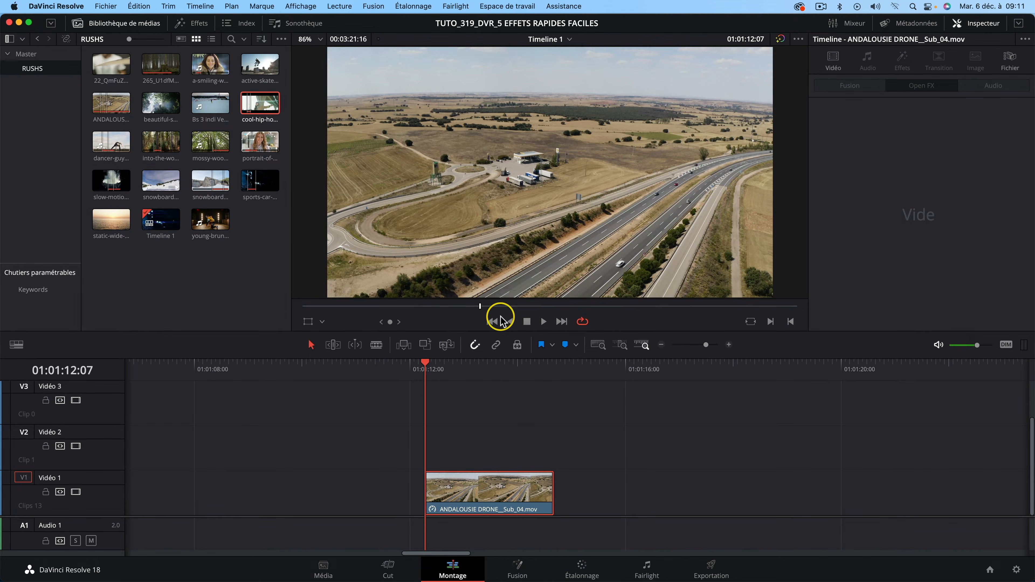
Apply the Flou maquette effect to the ANDALOUSIE DRONE clip and raise its Intensité du flou to 5.35
{"action": "left_click", "coordinate": [191, 23]}
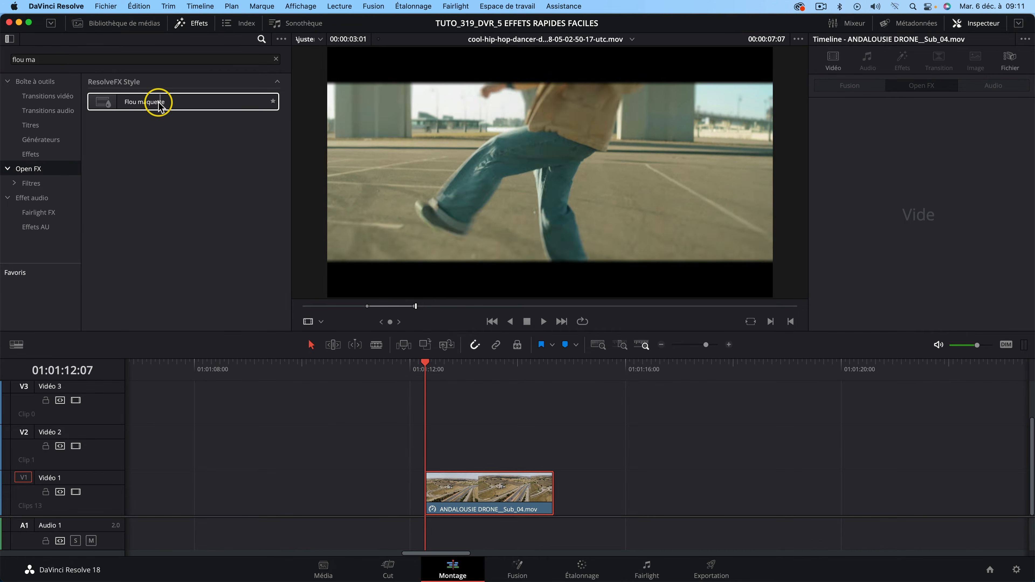
{"action": "left_click_drag", "start_coordinate": [149, 103], "coordinate": [489, 487]}
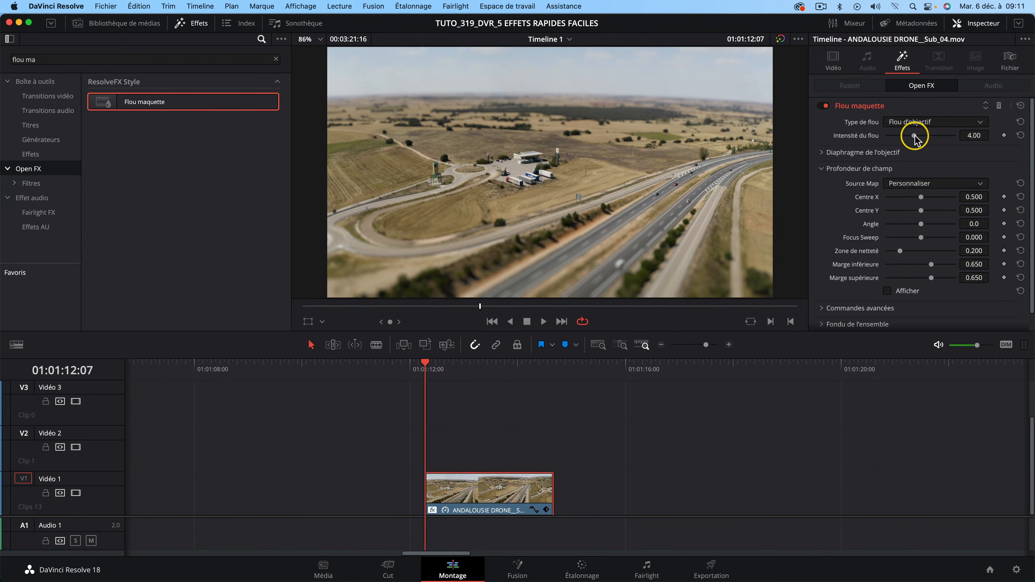
{"action": "mouse_move", "coordinate": [915, 136]}
{"action": "left_mouse_down"}
{"action": "mouse_move", "coordinate": [934, 136]}
{"action": "mouse_move", "coordinate": [920, 136]}
{"action": "left_mouse_up"}
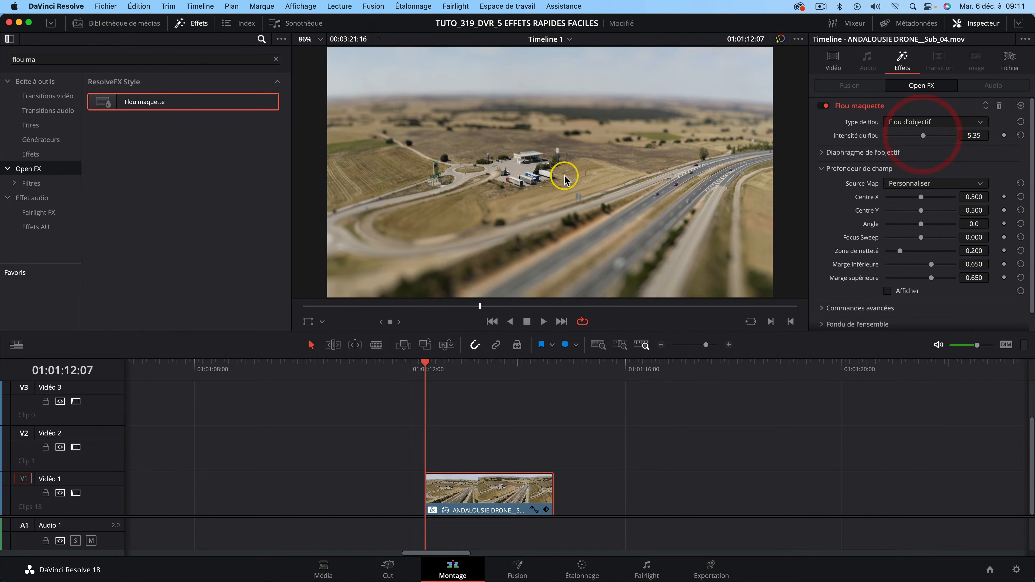
Play back the drone clip from its start to check the miniature blur on the moving traffic
{"action": "key", "text": "space"}
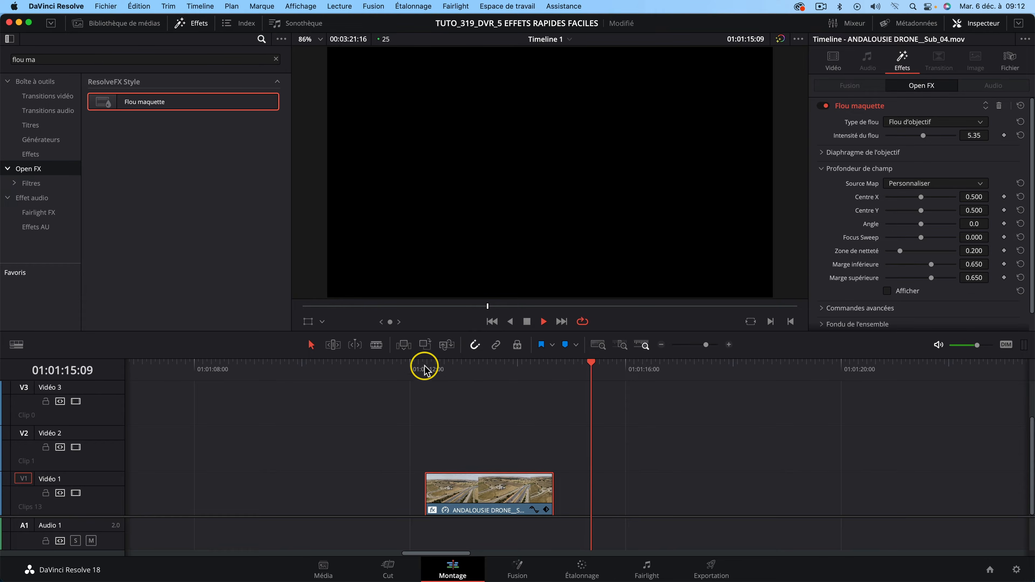
{"action": "key", "text": "space"}
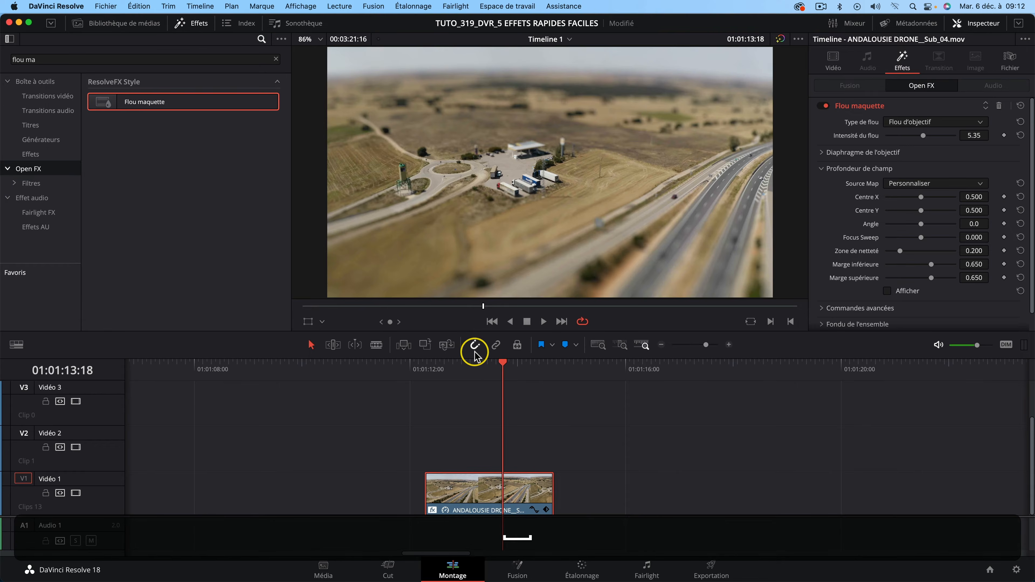
{"action": "left_click", "coordinate": [425, 364]}
{"action": "key", "text": "space"}
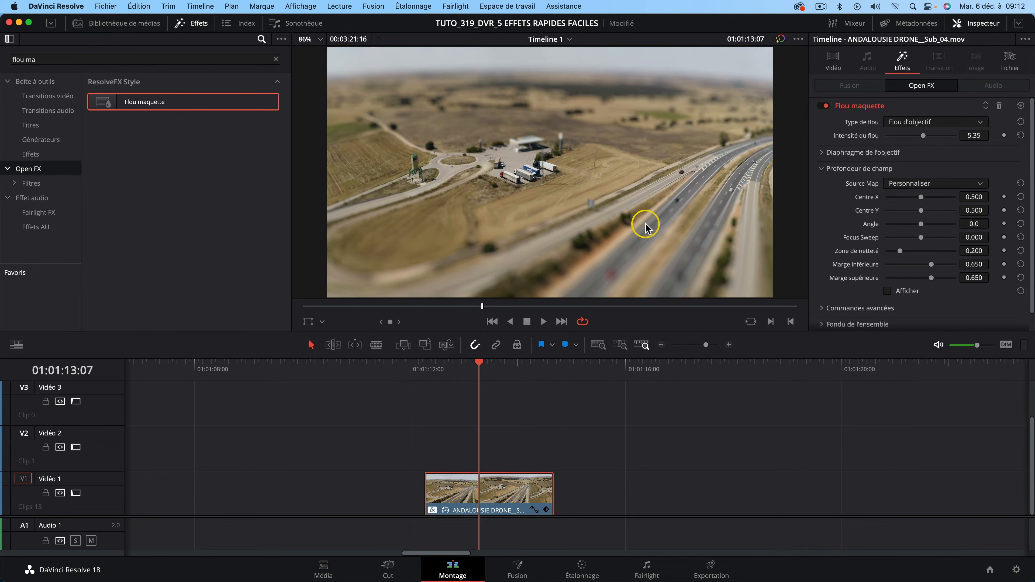
{"action": "key", "text": "Up"}
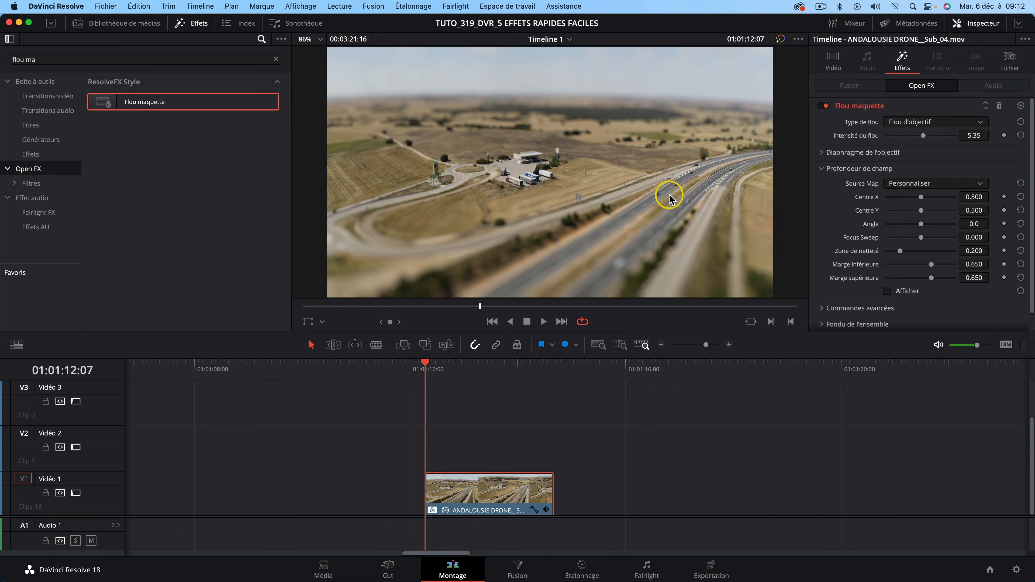
{"action": "key", "text": "space"}
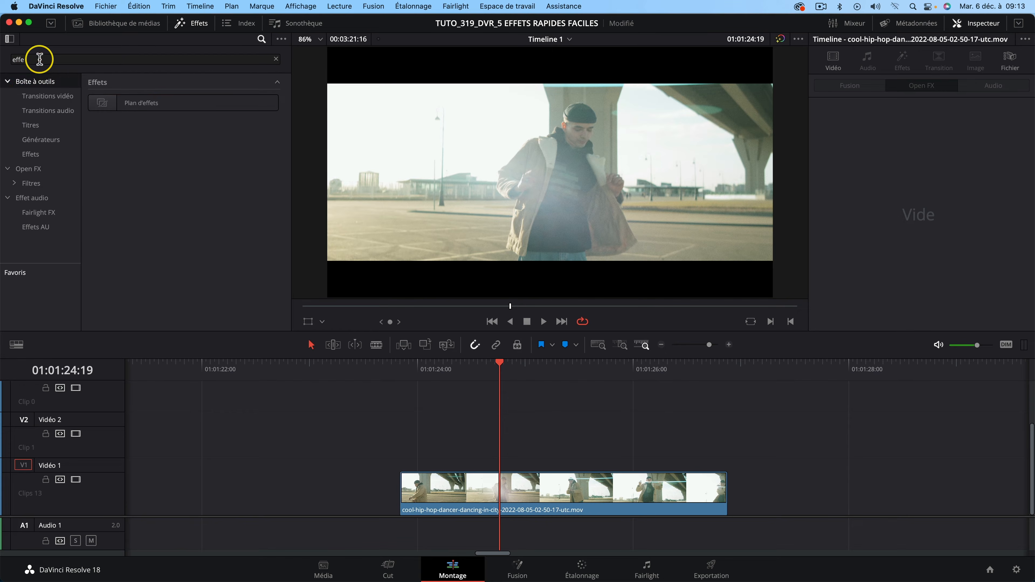
Place a Plan d'effets on Vidéo 2 above the hip-hop dancer clip at 01:01:24:08 and trim it to 7 frames
{"action": "left_click", "coordinate": [41, 60]}
{"action": "type", "text": "effe"}
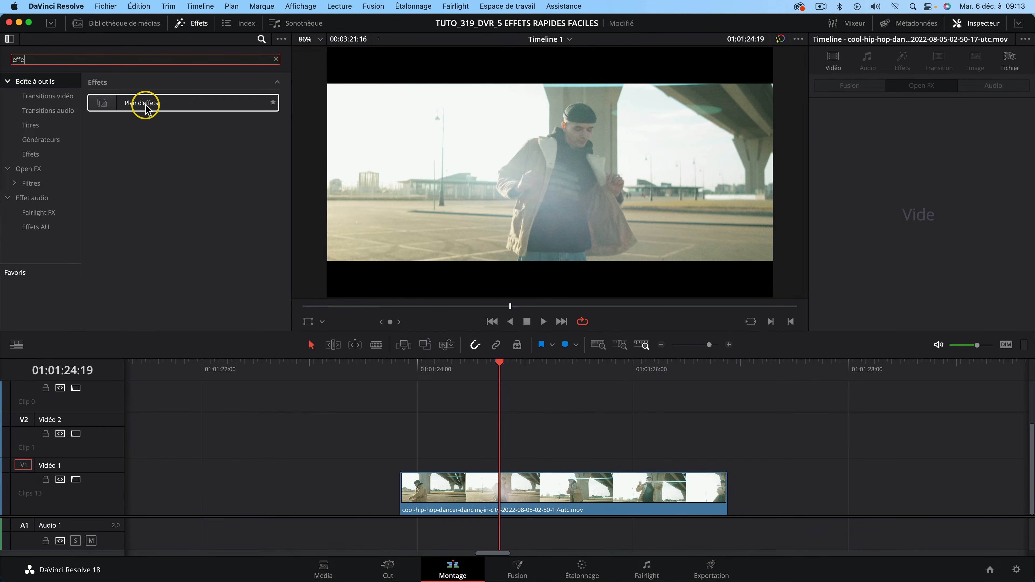
{"action": "left_click_drag", "start_coordinate": [130, 109], "coordinate": [462, 420]}
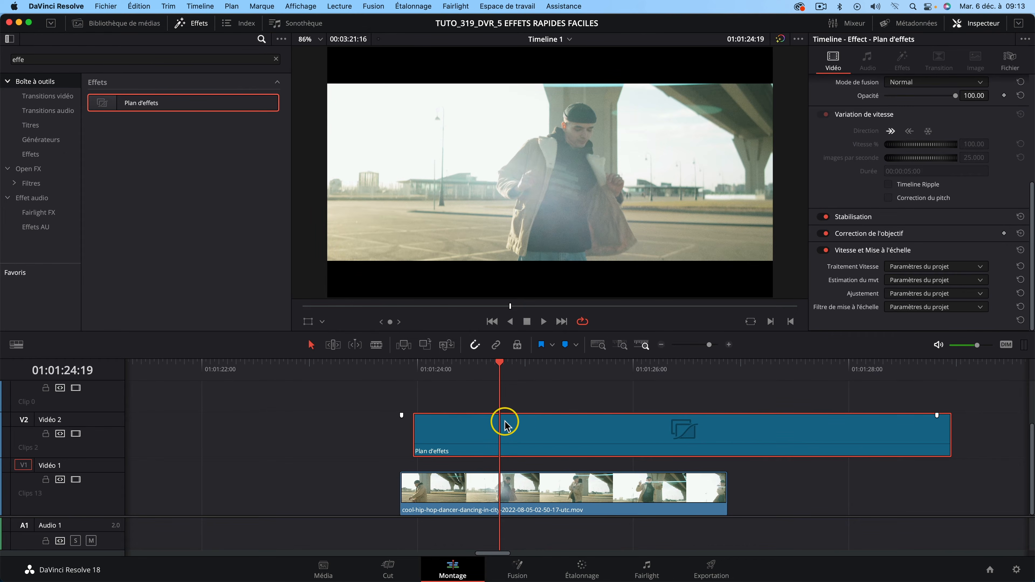
{"action": "key", "text": "Up"}
{"action": "left_click_drag", "start_coordinate": [937, 430], "coordinate": [480, 426]}
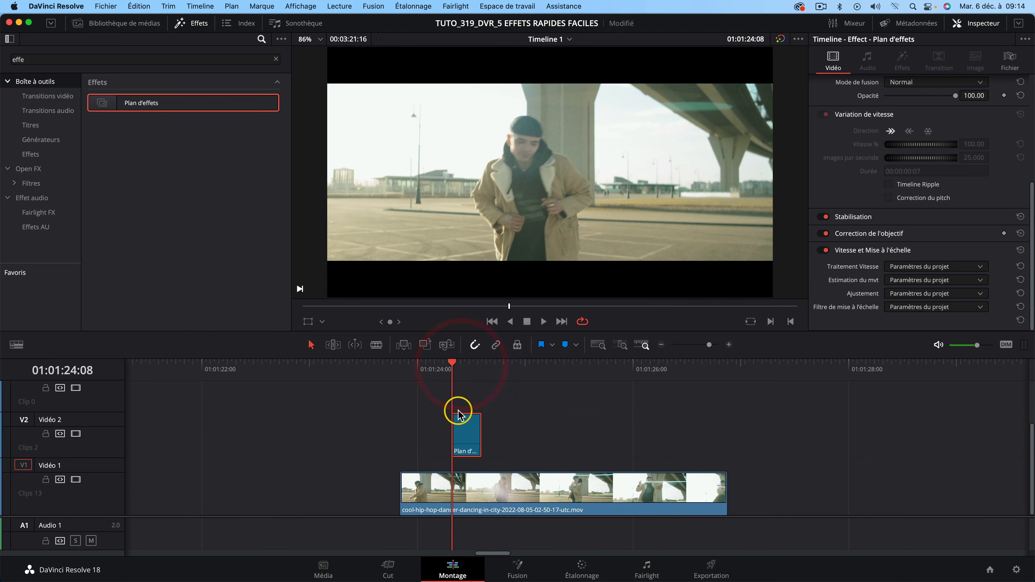
Find the Digital Glitch Fusion effect and apply it to the short Plan d'effets clip
{"action": "left_click", "coordinate": [11, 59]}
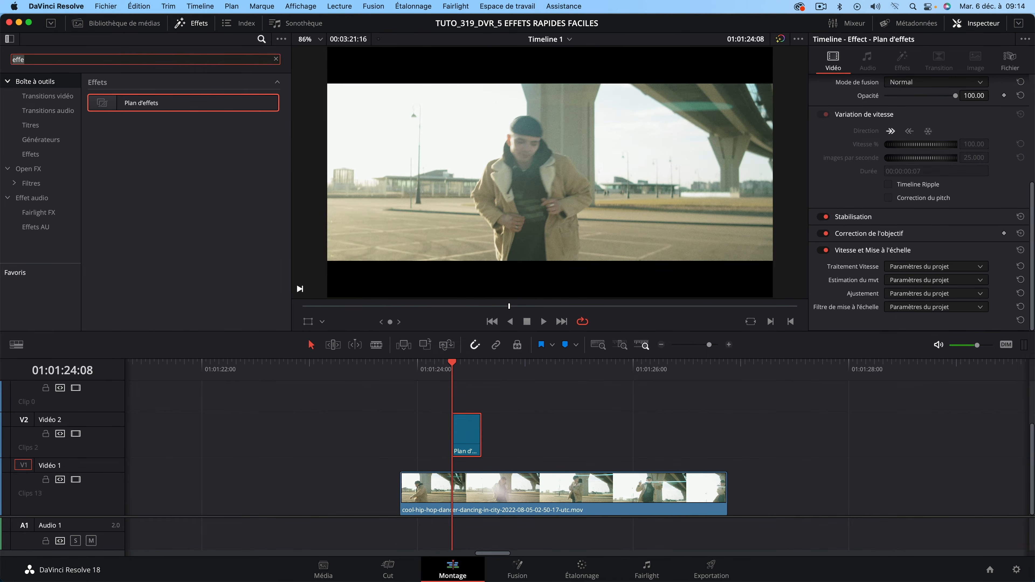
{"action": "key", "text": "BackSpace"}
{"action": "key", "text": "BackSpace"}
{"action": "key", "text": "BackSpace"}
{"action": "key", "text": "BackSpace"}
{"action": "type", "text": "glitch"}
{"action": "left_click_drag", "start_coordinate": [141, 244], "coordinate": [470, 440]}
Play back the dancer clip across the Plan d'effets to check the glitch
{"action": "key", "text": "space"}
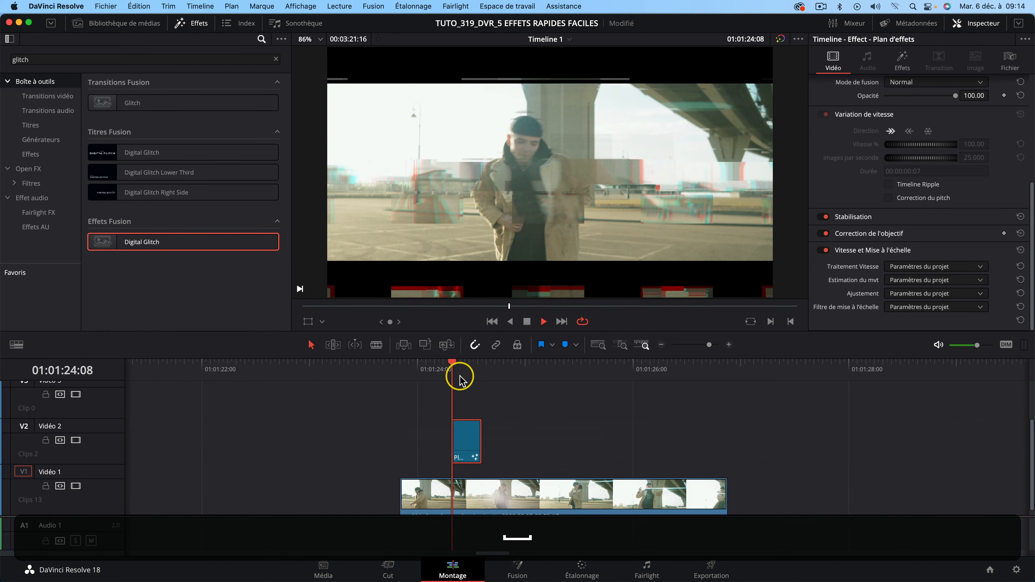
{"action": "key", "text": "space"}
{"action": "left_click_drag", "start_coordinate": [452, 364], "coordinate": [433, 366]}
{"action": "key", "text": "space"}
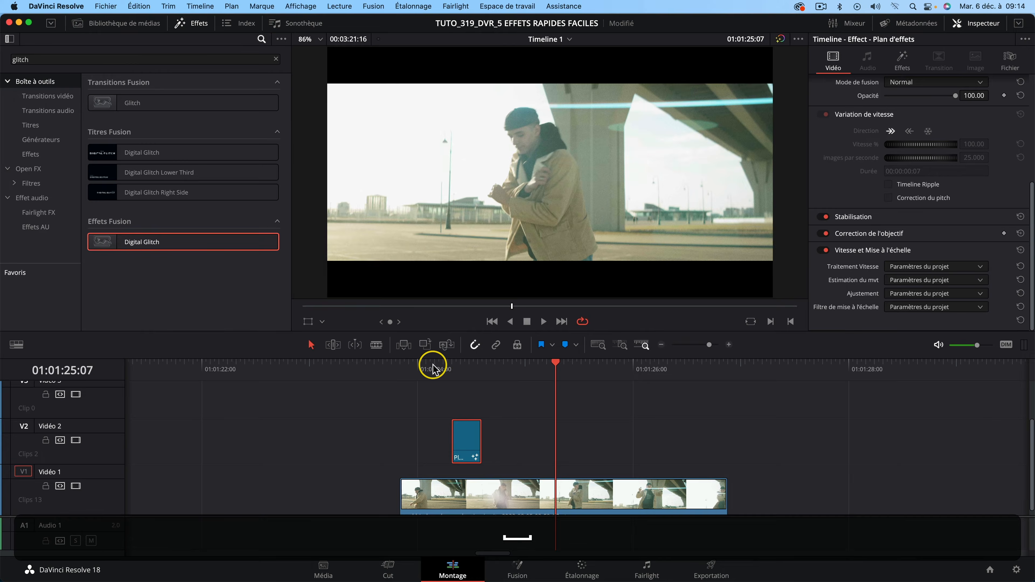
At 01:01:24:10, set the Digital Glitch's Glitch Width to 0.56, Glitch Height to 0.45 and Glitch Chroma Scale to 0.16
{"action": "left_click", "coordinate": [433, 366]}
{"action": "mouse_move", "coordinate": [434, 371]}
{"action": "left_mouse_down"}
{"action": "mouse_move", "coordinate": [419, 370]}
{"action": "mouse_move", "coordinate": [466, 364]}
{"action": "mouse_move", "coordinate": [452, 364]}
{"action": "left_mouse_up"}
{"action": "key", "text": "Right"}
{"action": "key", "text": "Right"}
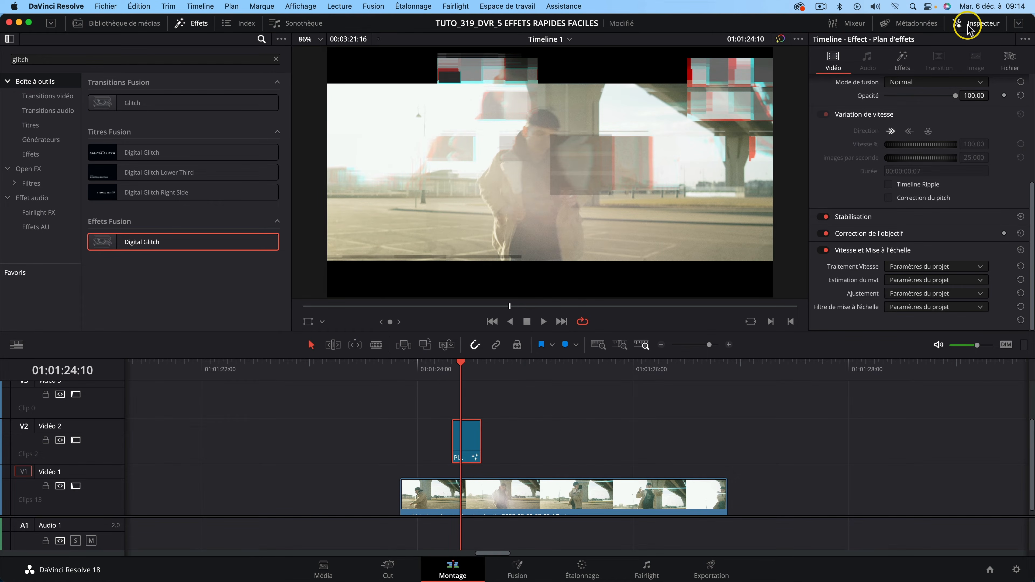
{"action": "left_click", "coordinate": [909, 60]}
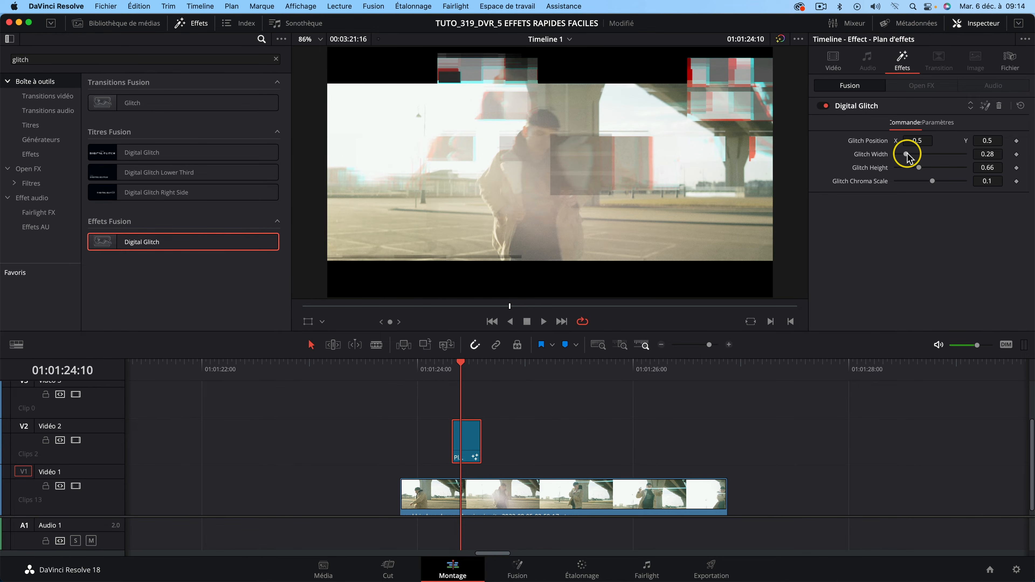
{"action": "left_click_drag", "start_coordinate": [912, 156], "coordinate": [933, 182]}
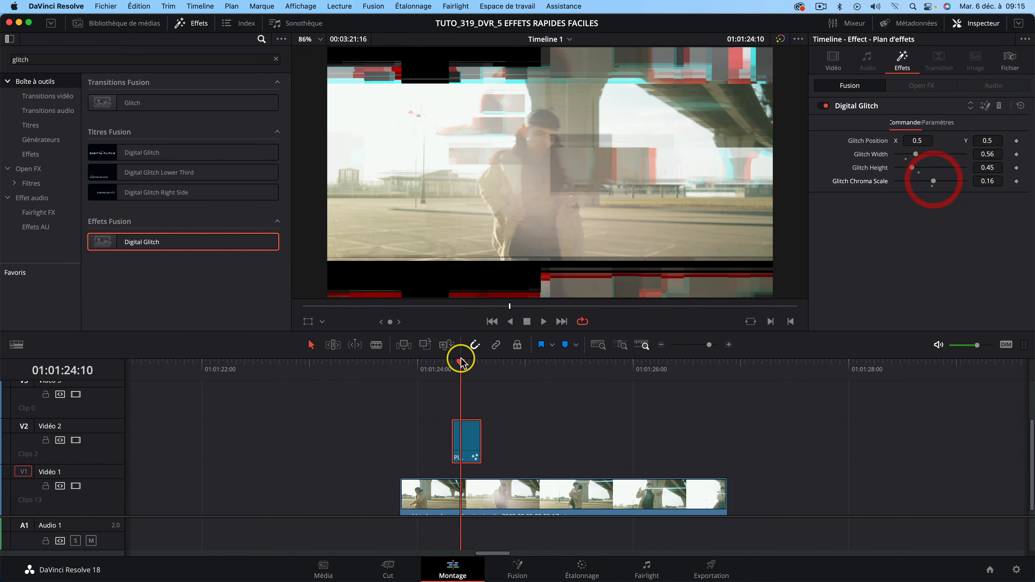
Replay the dancer clip from just before the Plan d'effets to review the adjusted glitch
{"action": "left_click", "coordinate": [445, 364]}
{"action": "key", "text": "space"}
{"action": "left_click", "coordinate": [430, 364]}
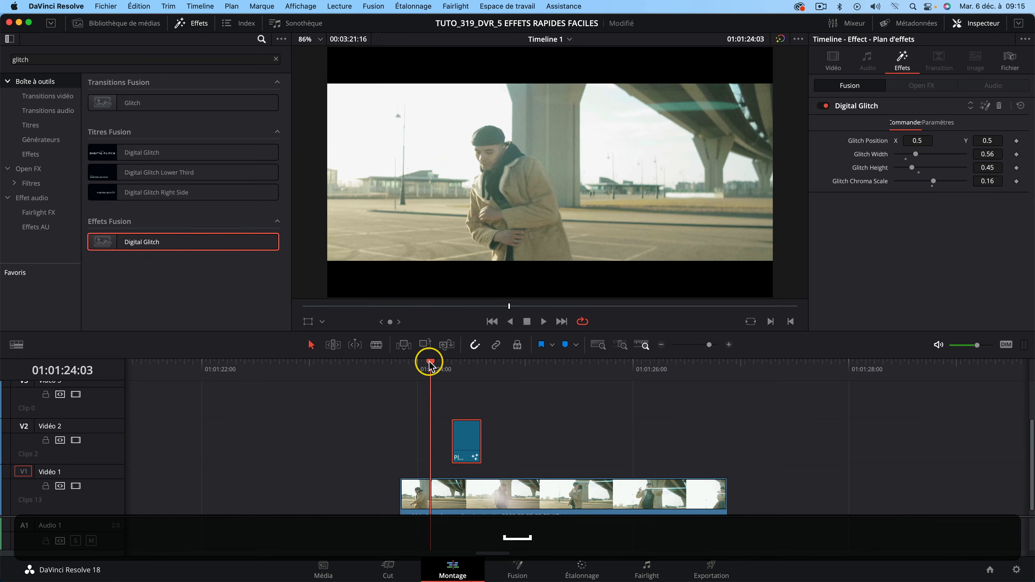
{"action": "key", "text": "space"}
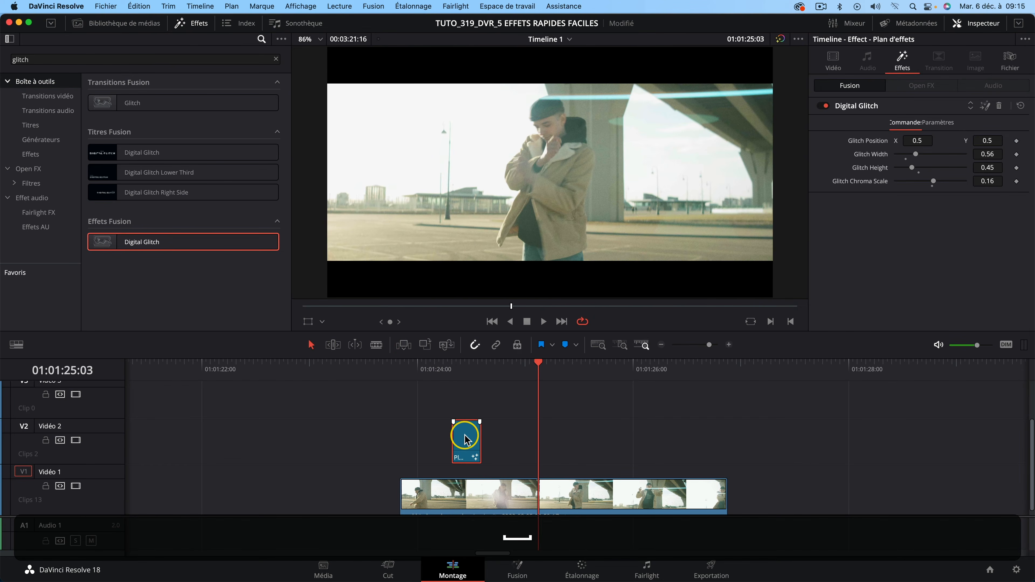
Duplicate the glitch Plan d'effets further along Vidéo 2 above the dancer clip
{"action": "left_click_drag", "start_coordinate": [470, 443], "coordinate": [531, 421]}
{"action": "left_click", "coordinate": [423, 369]}
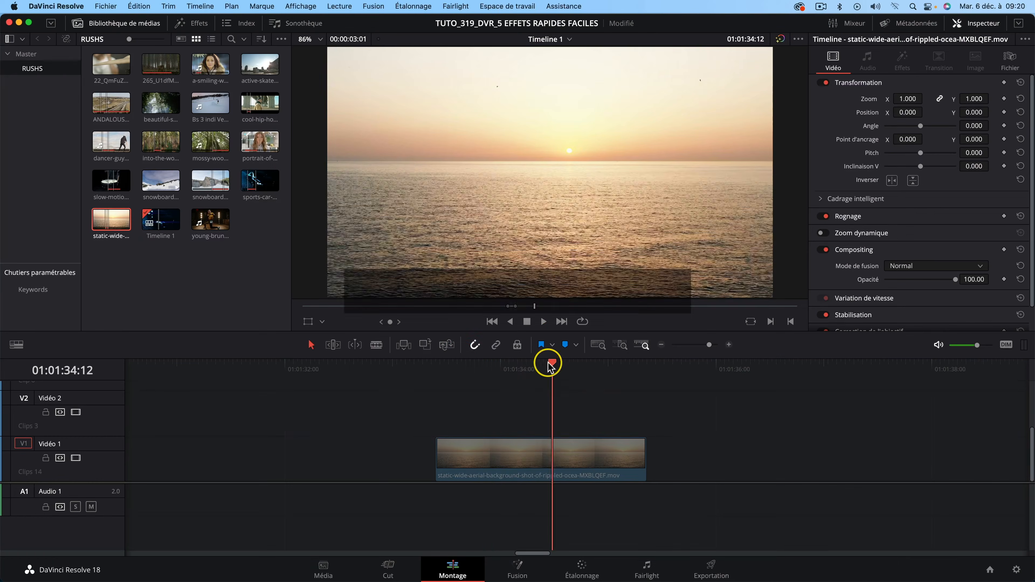
Apply the Miroirs effect to the static wide aerial ocean clip
{"action": "left_click_drag", "start_coordinate": [549, 360], "coordinate": [459, 367]}
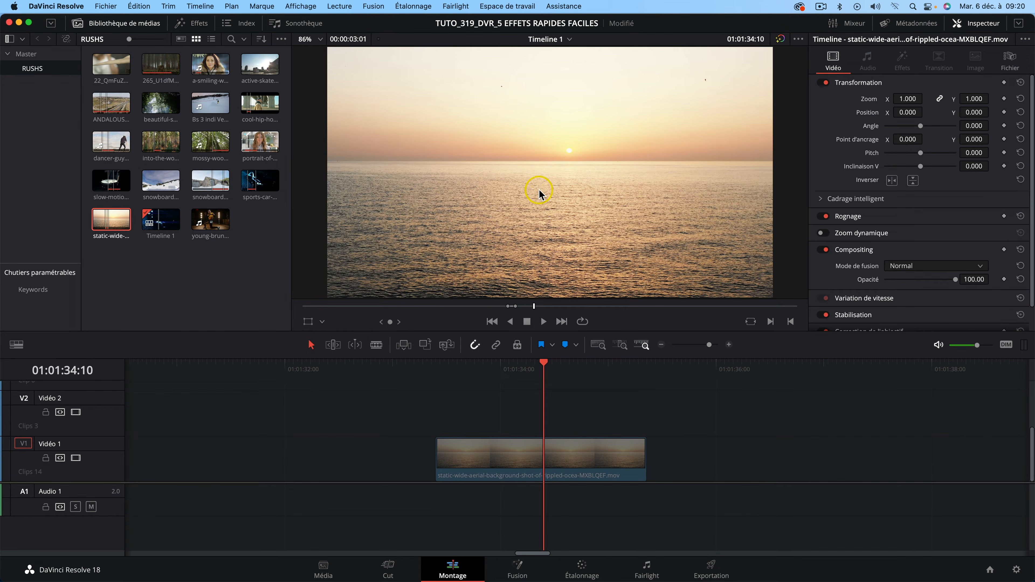
{"action": "left_click", "coordinate": [192, 23]}
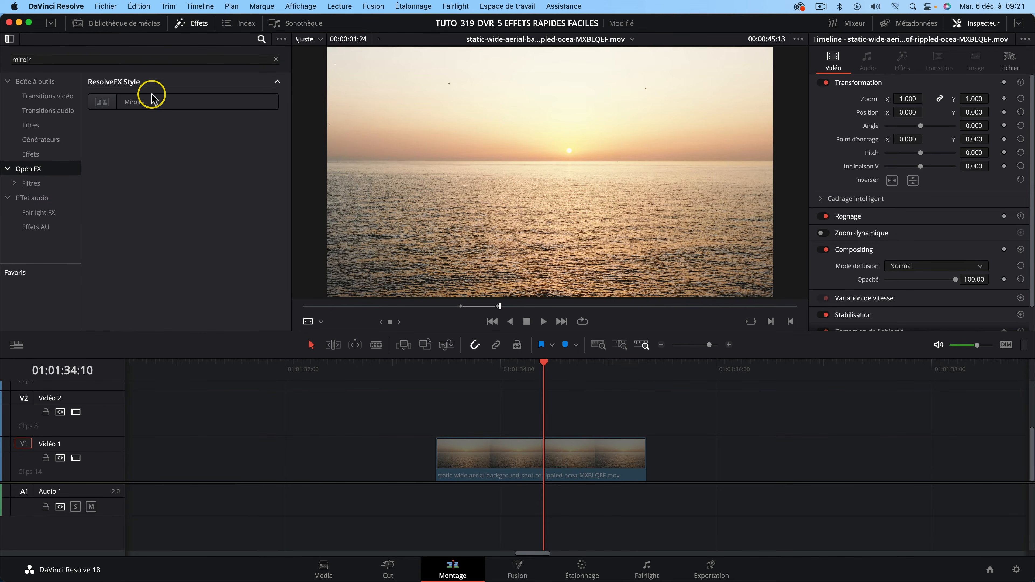
{"action": "left_click_drag", "start_coordinate": [145, 101], "coordinate": [527, 455]}
{"action": "left_click", "coordinate": [475, 364]}
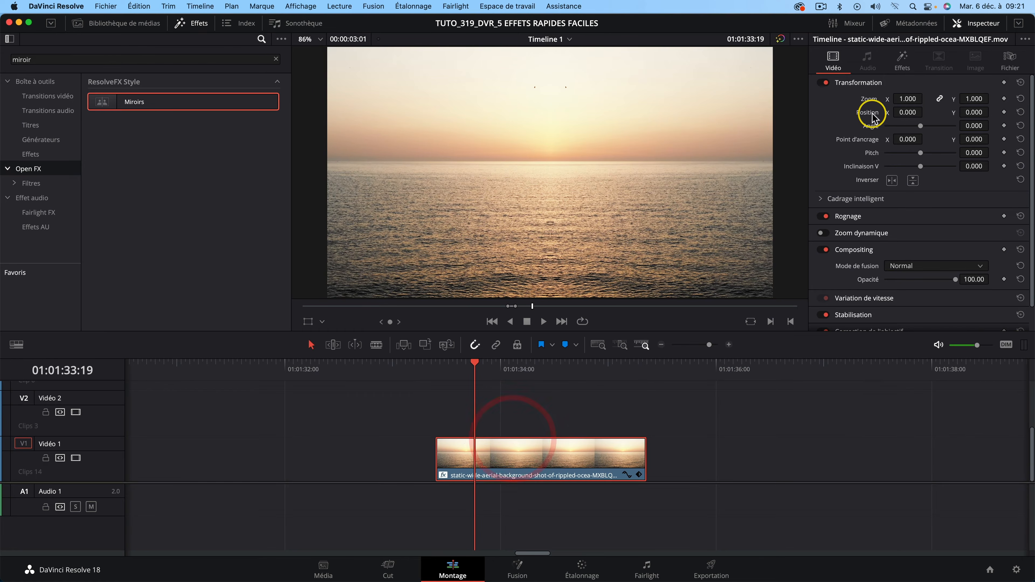
Set the angle of Miroir 1 to -45 on the ocean clip and play it back
{"action": "left_click", "coordinate": [902, 59]}
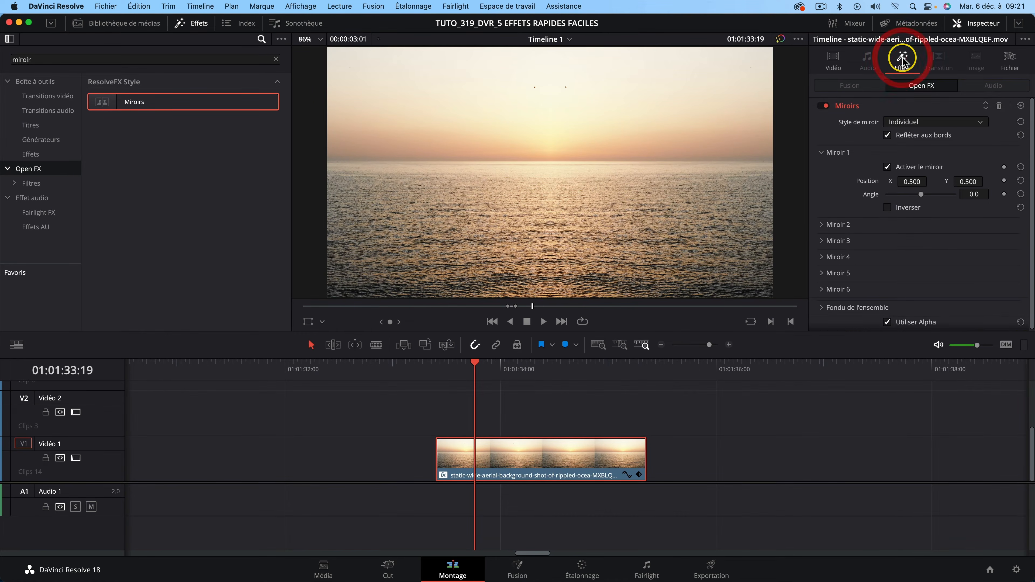
{"action": "left_click_drag", "start_coordinate": [921, 193], "coordinate": [901, 194]}
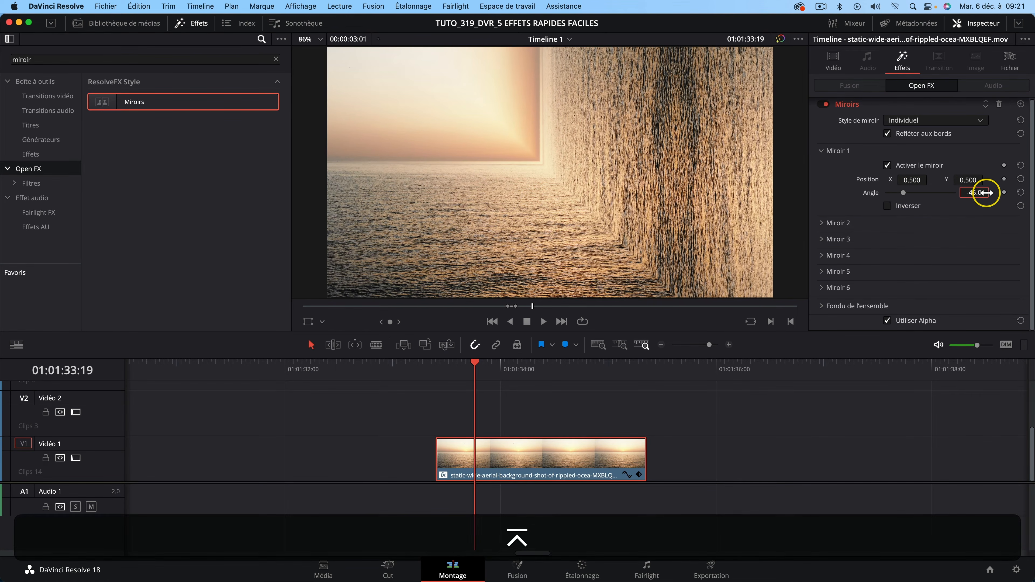
{"action": "key", "text": "space"}
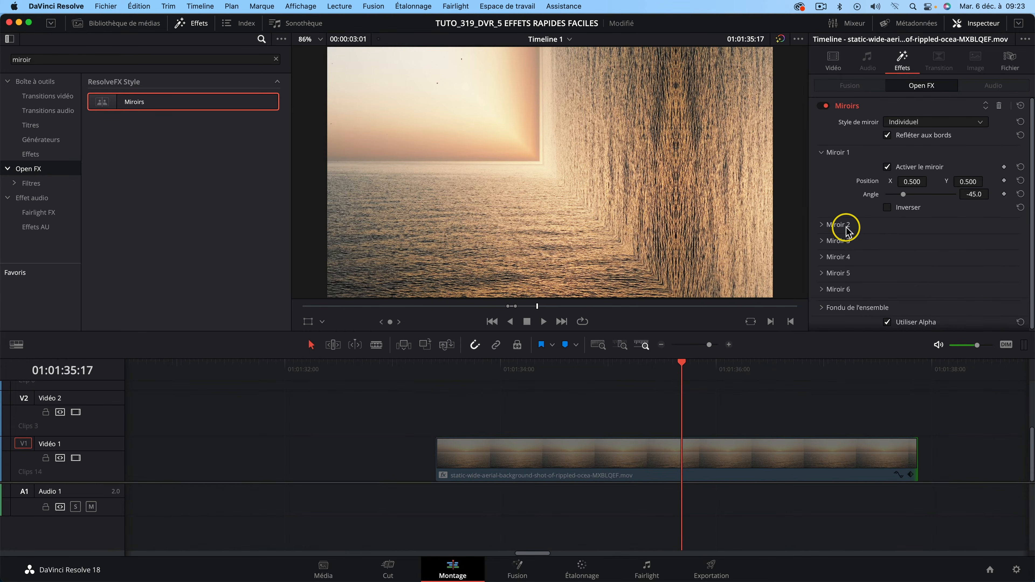
Activate Miroir 2 on the ocean clip, set its angle to -90 and play the result
{"action": "left_click", "coordinate": [822, 224]}
{"action": "scroll", "coordinate": [890, 226], "scroll_direction": "down", "scroll_amount": 1}
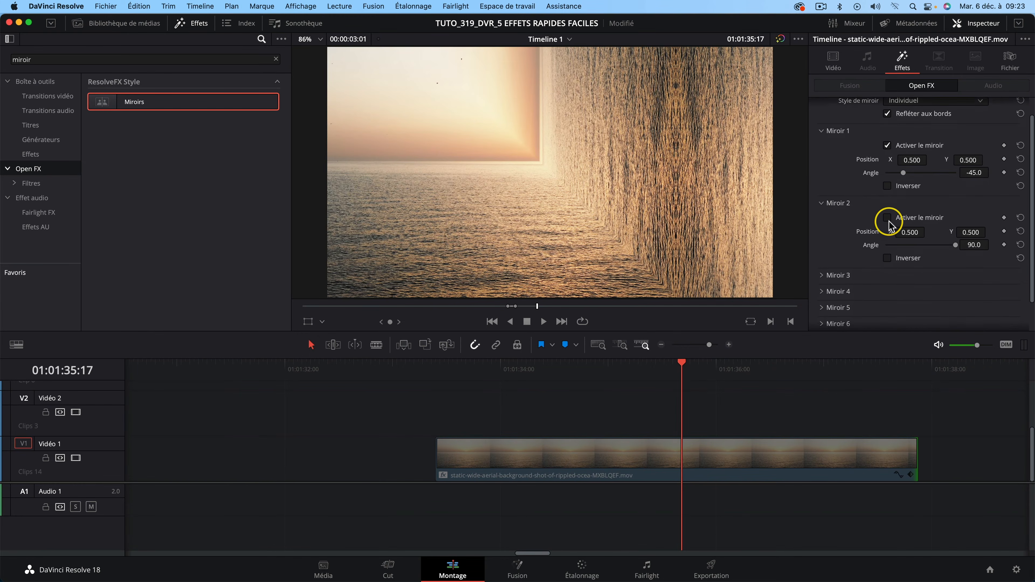
{"action": "left_click", "coordinate": [888, 220]}
{"action": "left_click_drag", "start_coordinate": [955, 247], "coordinate": [876, 246]}
{"action": "key", "text": "space"}
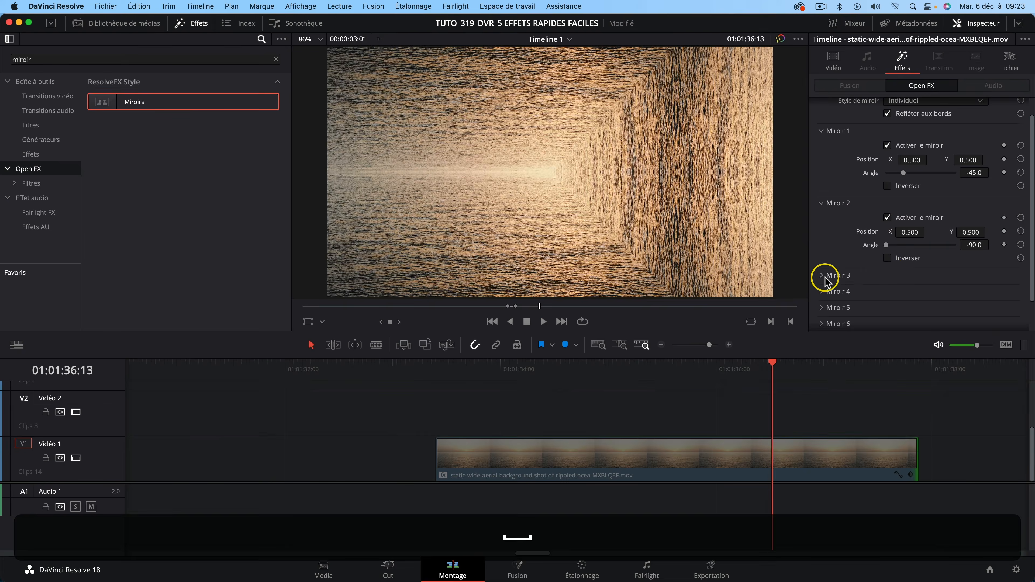
Activate Miroir 3 with Inverser enabled and play the ocean clip from its start
{"action": "left_click", "coordinate": [823, 276]}
{"action": "scroll", "coordinate": [876, 261], "scroll_direction": "down", "scroll_amount": 2}
{"action": "left_click", "coordinate": [887, 254]}
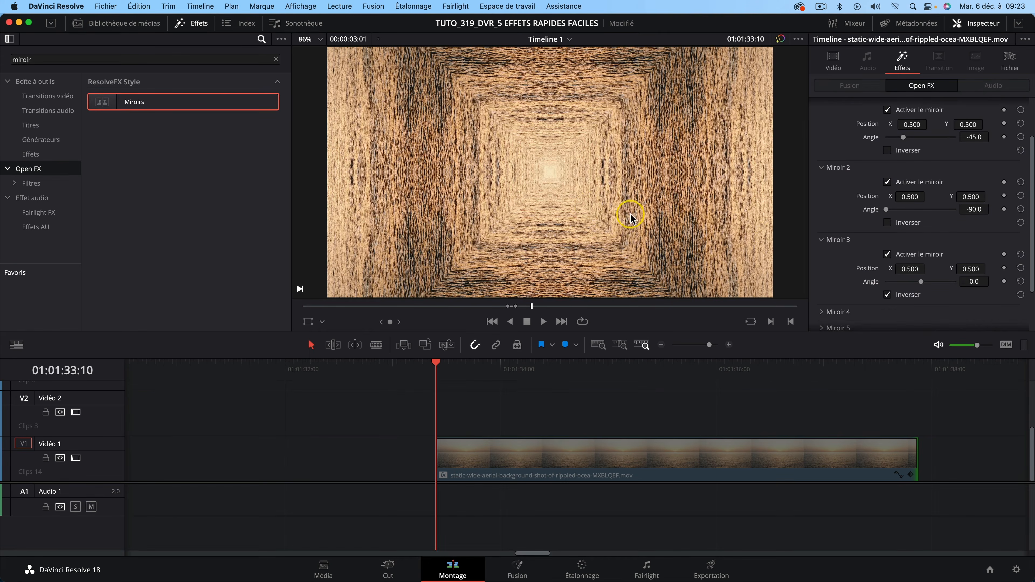
{"action": "key", "text": "space"}
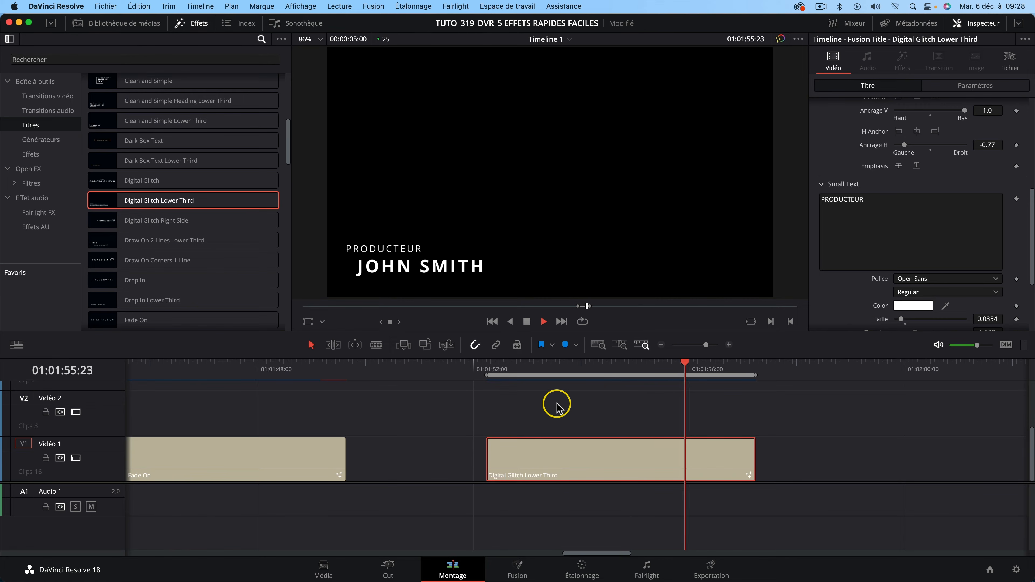
{"action": "left_click", "coordinate": [486, 359]}
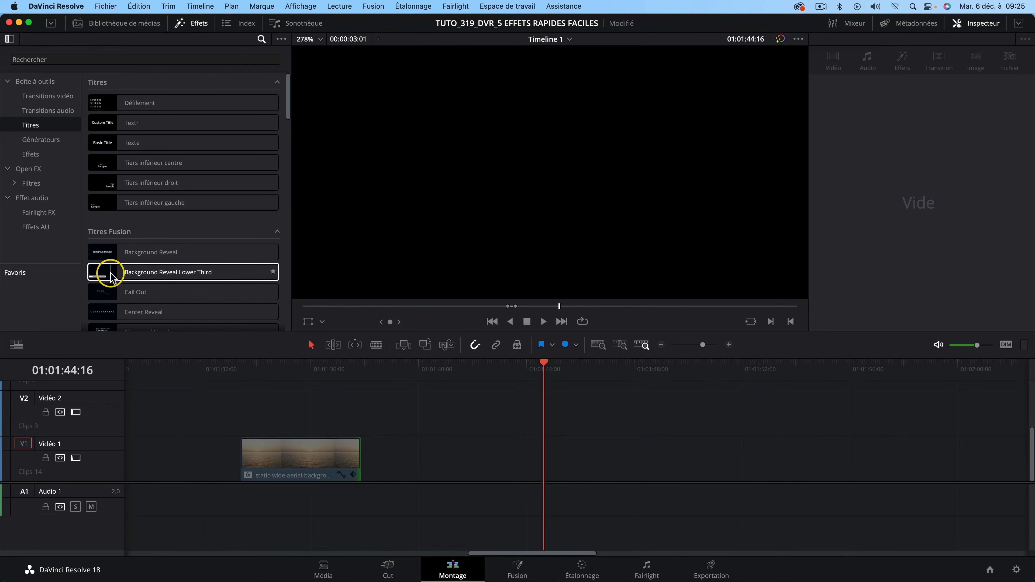
Add the Fade On title on Vidéo 1 at 01:01:44:16, after the ocean clip, and preview its animation
{"action": "scroll", "coordinate": [105, 286], "scroll_direction": "down", "scroll_amount": 5}
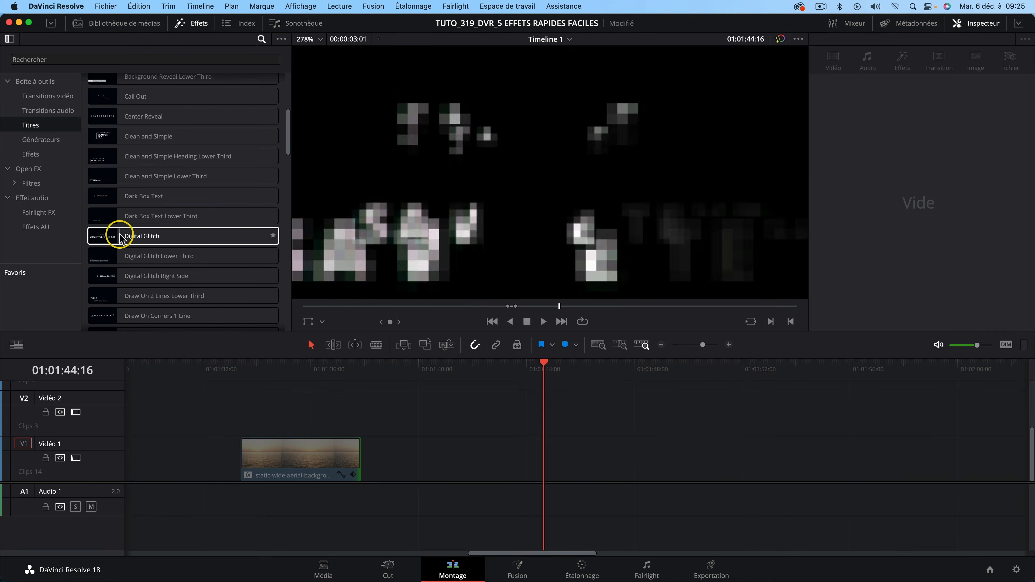
{"action": "scroll", "coordinate": [123, 243], "scroll_direction": "down", "scroll_amount": 3}
{"action": "left_click_drag", "start_coordinate": [154, 253], "coordinate": [542, 465]}
{"action": "left_click", "coordinate": [547, 369]}
{"action": "key", "text": "space"}
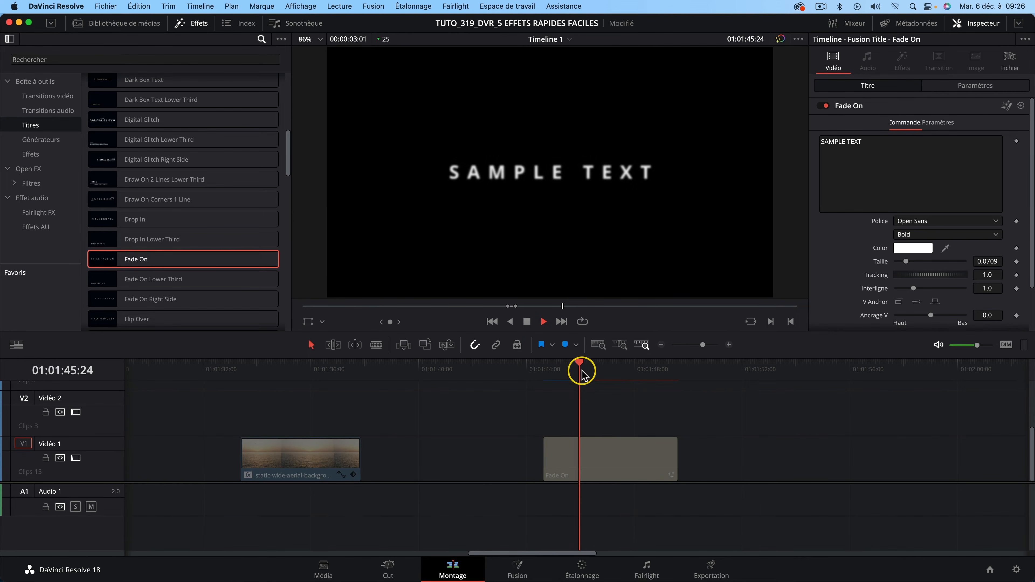
{"action": "key", "text": "space"}
Replace the Fade On title's text with "TUTO PREMIERE"
{"action": "left_click", "coordinate": [599, 452]}
{"action": "left_click", "coordinate": [844, 153]}
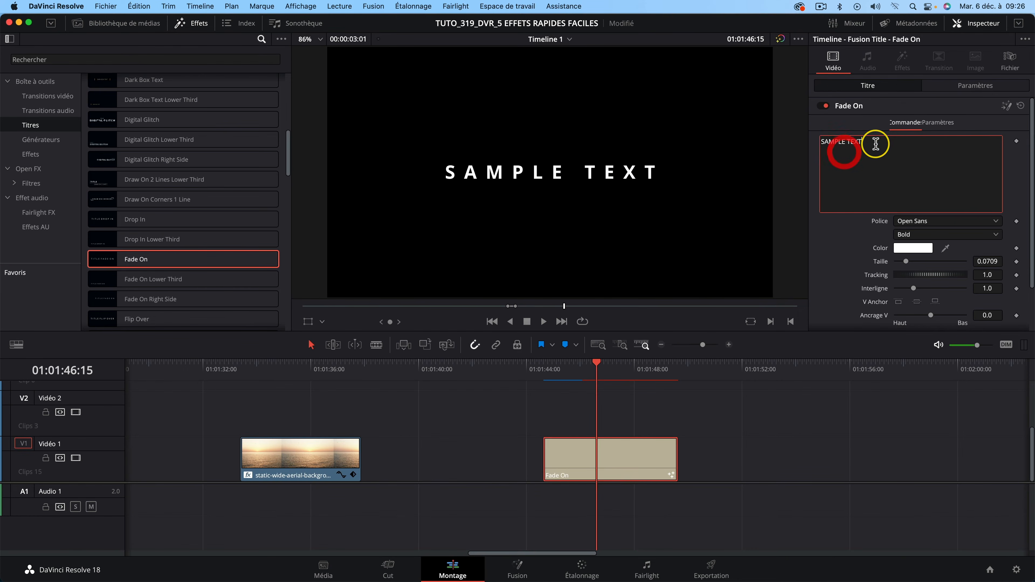
{"action": "type", "text": "TUTO PREMIERE"}
{"action": "left_click", "coordinate": [1010, 175]}
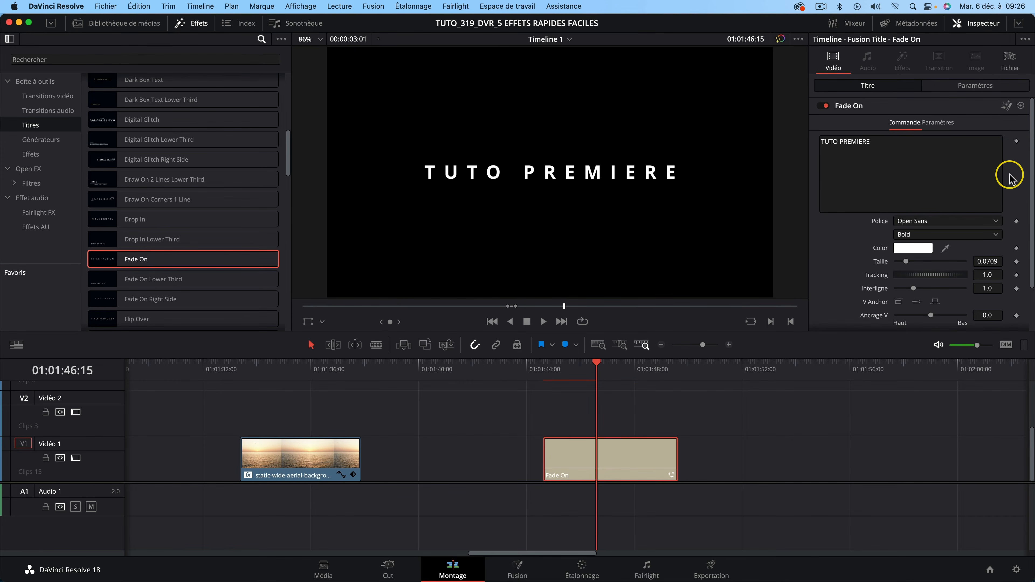
Look over the Fade On title's formatting settings and play the title from its start
{"action": "scroll", "coordinate": [929, 198], "scroll_direction": "down", "scroll_amount": 3}
{"action": "left_click", "coordinate": [547, 367]}
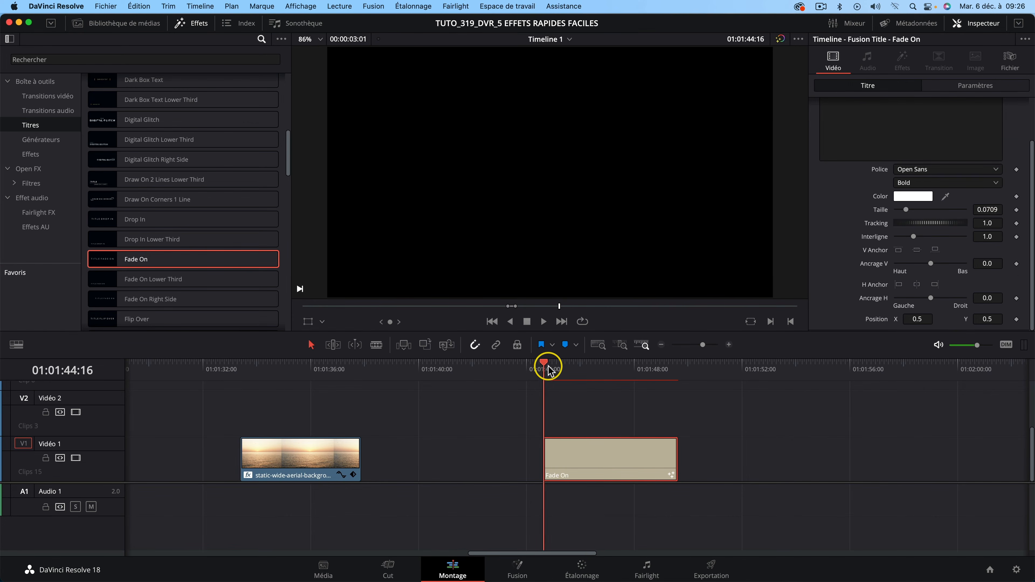
{"action": "key", "text": "space"}
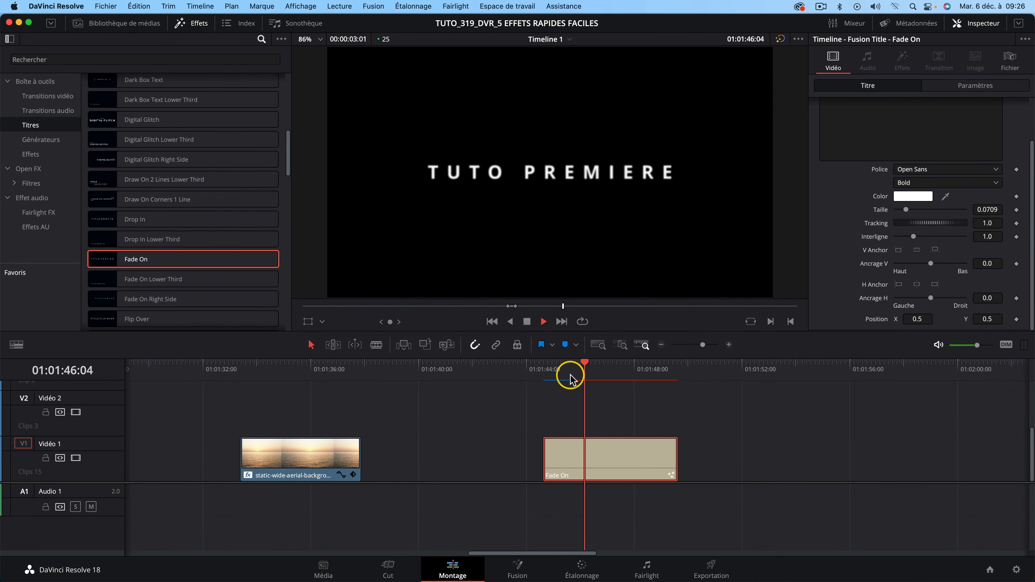
Add the Digital Glitch Lower Third title on Vidéo 1 after the Fade On title
{"action": "scroll", "coordinate": [163, 192], "scroll_direction": "up", "scroll_amount": 3}
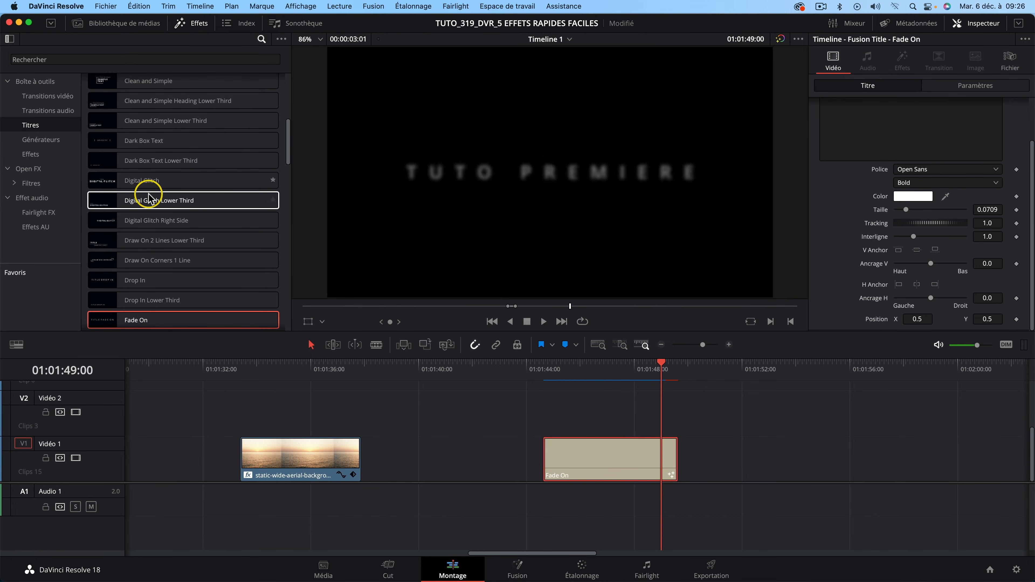
{"action": "left_click_drag", "start_coordinate": [131, 202], "coordinate": [745, 451]}
{"action": "left_click", "coordinate": [793, 369]}
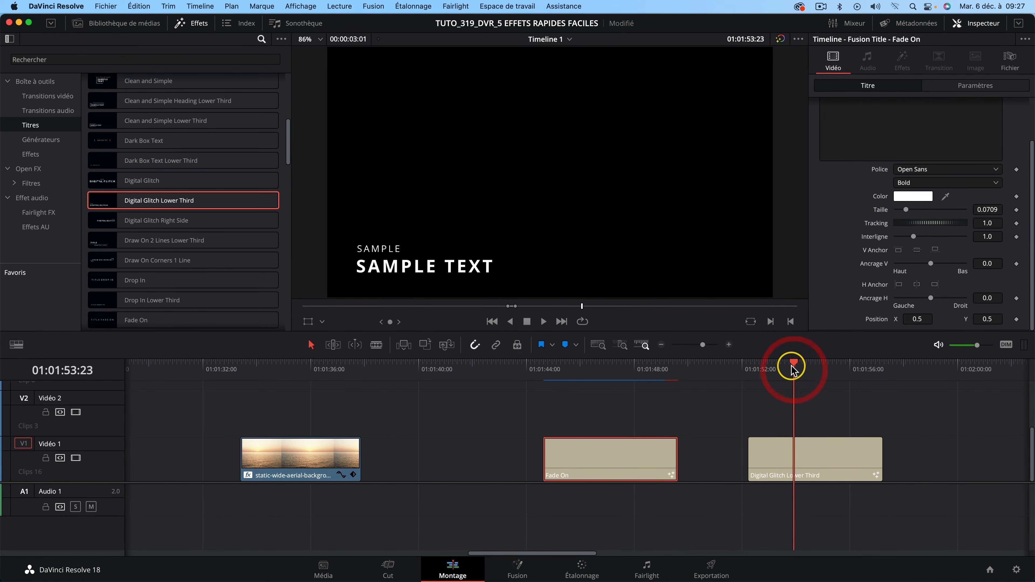
{"action": "key", "text": "equal"}
Enter the person's full name as the lower third's Large Text and "PRODUCTEUR" as its Small Text
{"action": "left_click_drag", "start_coordinate": [572, 365], "coordinate": [530, 363]}
{"action": "left_click", "coordinate": [564, 444]}
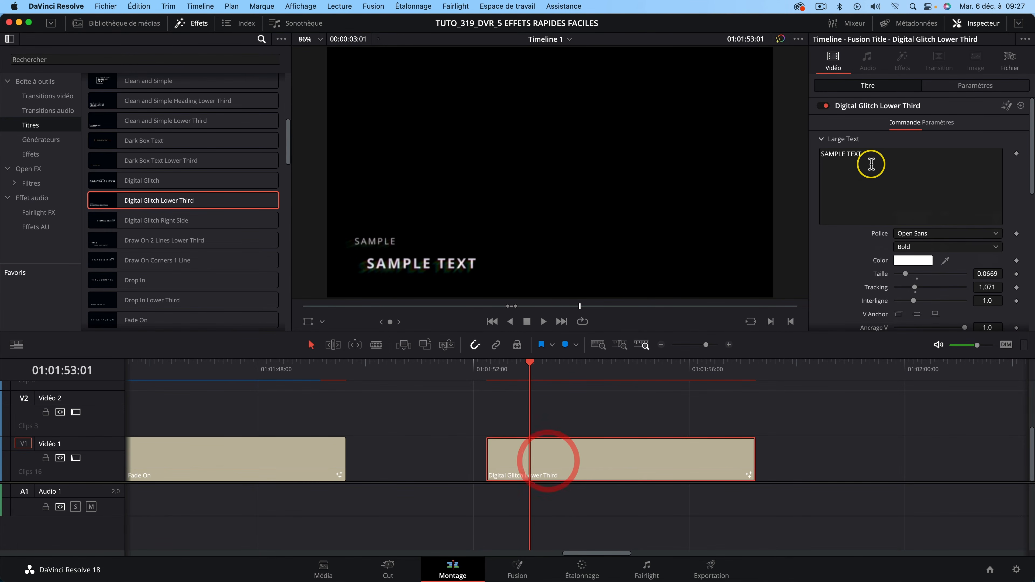
{"action": "left_click", "coordinate": [830, 154]}
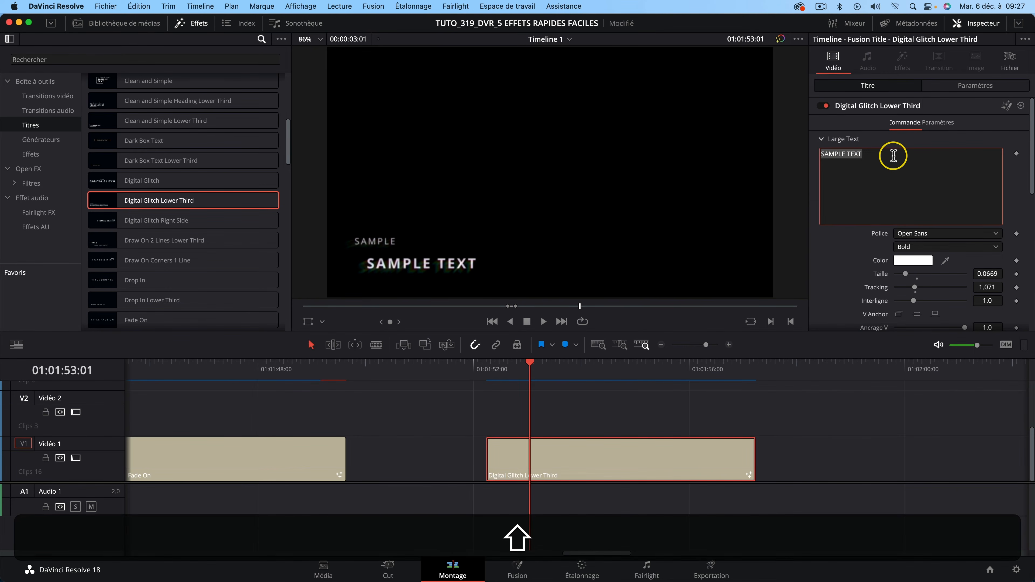
{"action": "type", "text": "JOHN SMITH"}
{"action": "scroll", "coordinate": [1017, 173], "scroll_direction": "down", "scroll_amount": 10}
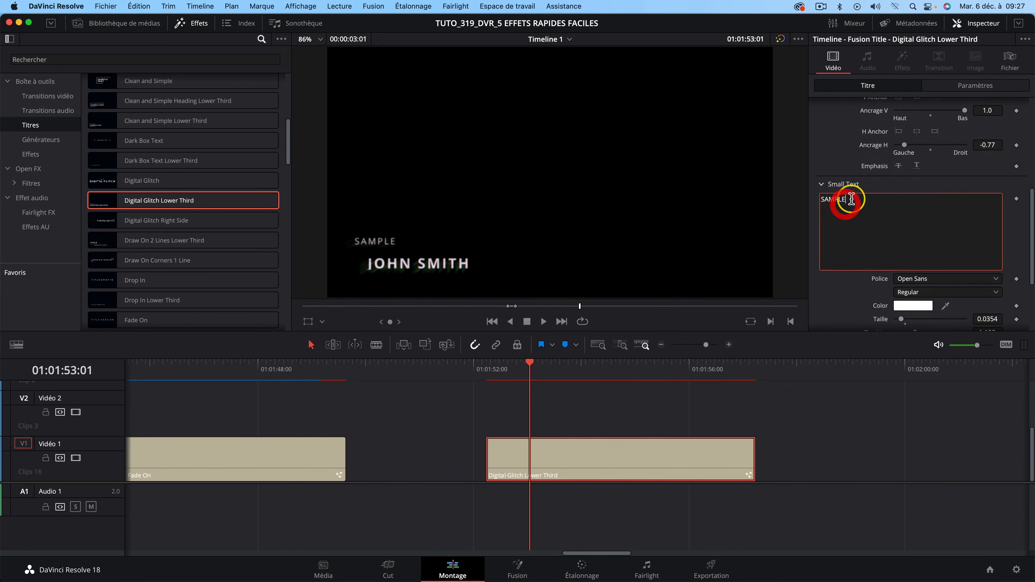
{"action": "left_click", "coordinate": [811, 199], "text": "shift"}
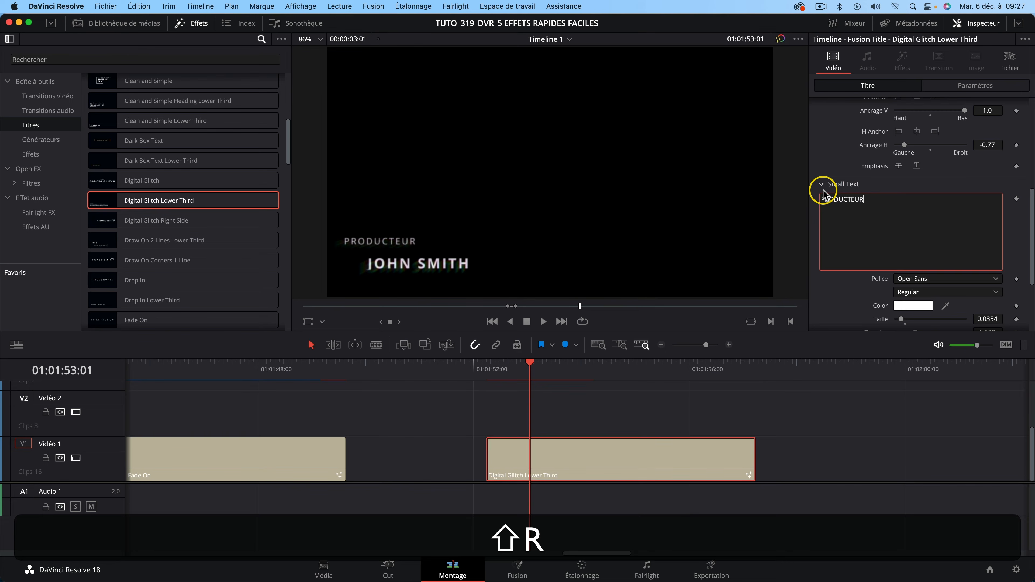
{"action": "type", "text": "PRODUCTEUR"}
Play the lower-third title, shorten it from its end to about half its length, and play it again
{"action": "left_click", "coordinate": [485, 365]}
{"action": "key", "text": "space"}
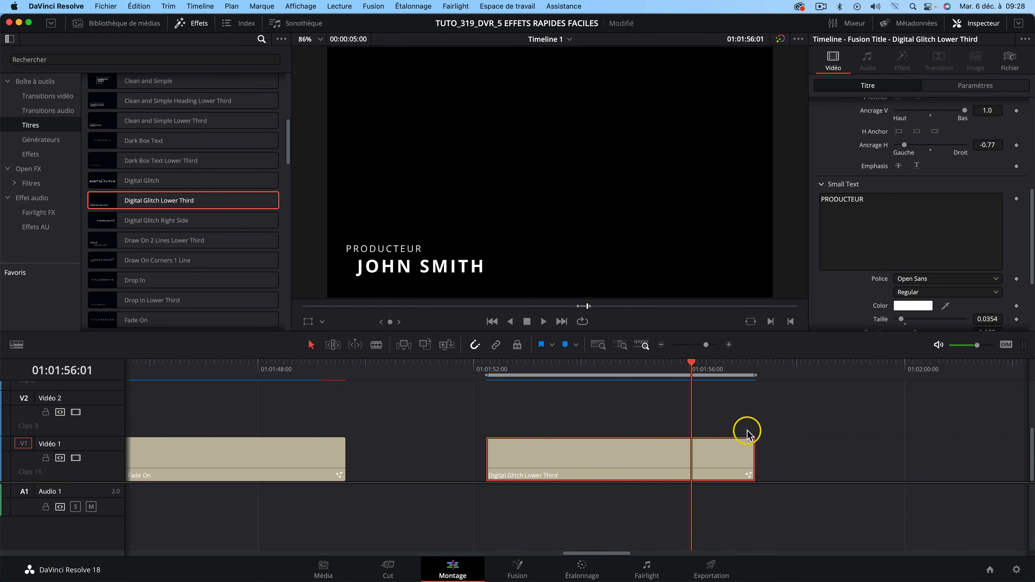
{"action": "left_click_drag", "start_coordinate": [753, 448], "coordinate": [620, 446]}
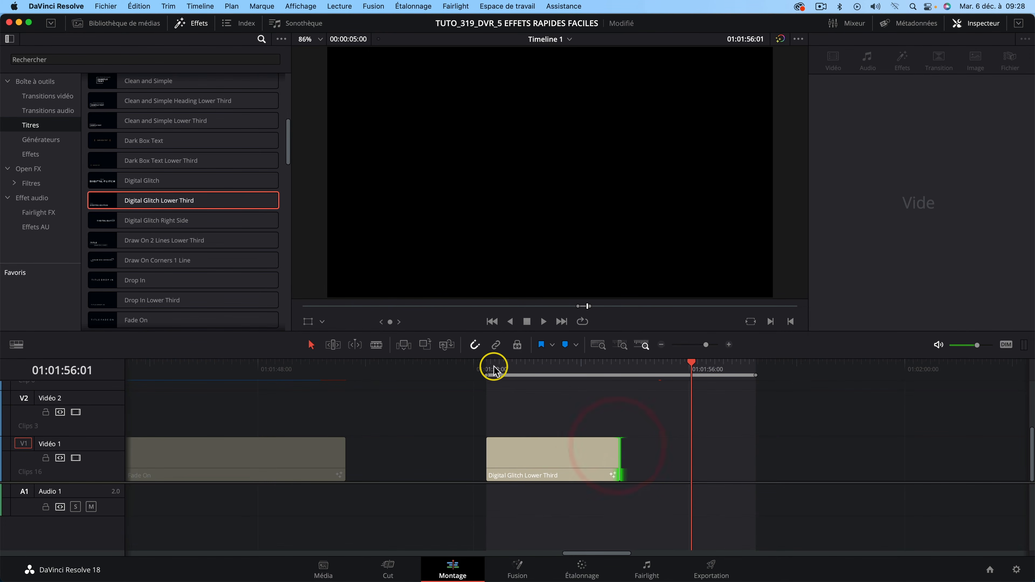
{"action": "key", "text": "space"}
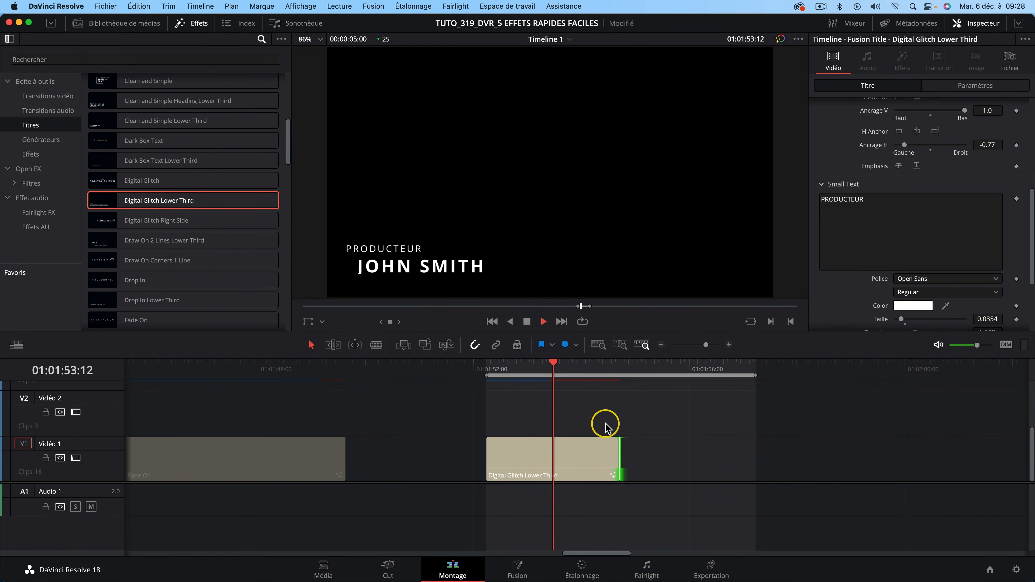